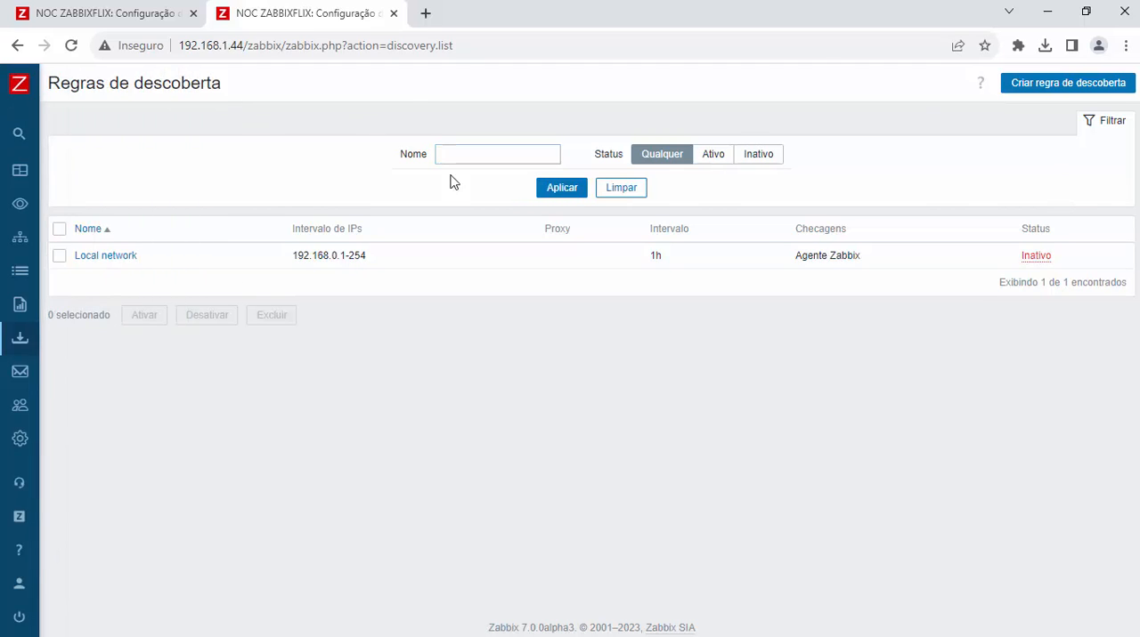
# Step: Filter the discovery rules by the Ativo status, compare with Inativo, and return the filter to Ativo
pyautogui.click(489, 155)
pyautogui.click(762, 193)
pyautogui.click(713, 154)
pyautogui.click(561, 190)
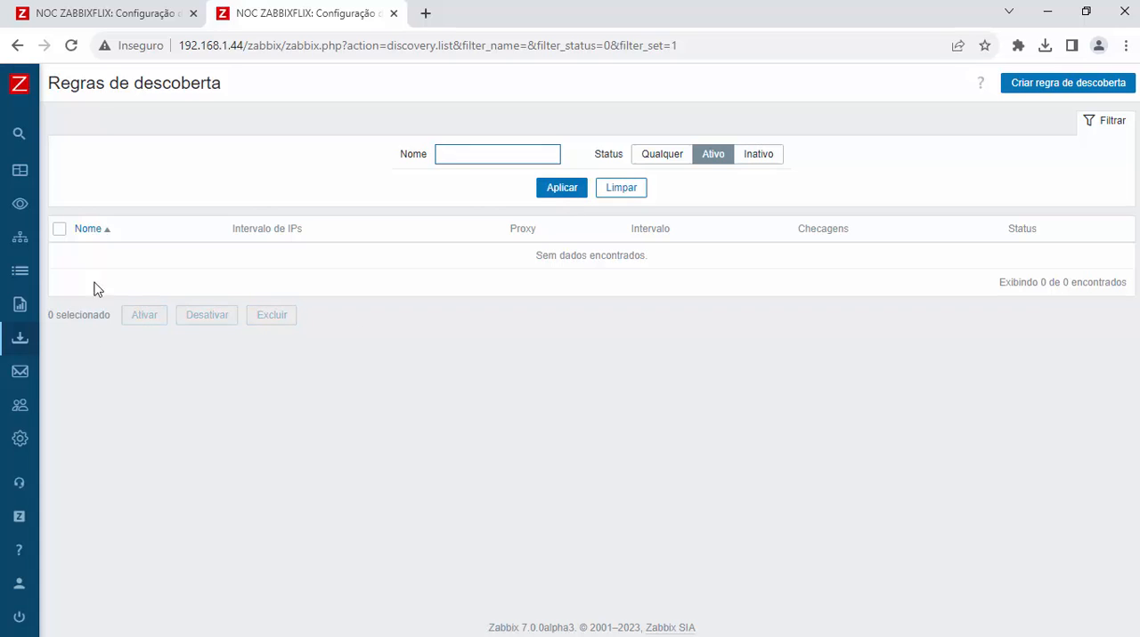
pyautogui.click(760, 159)
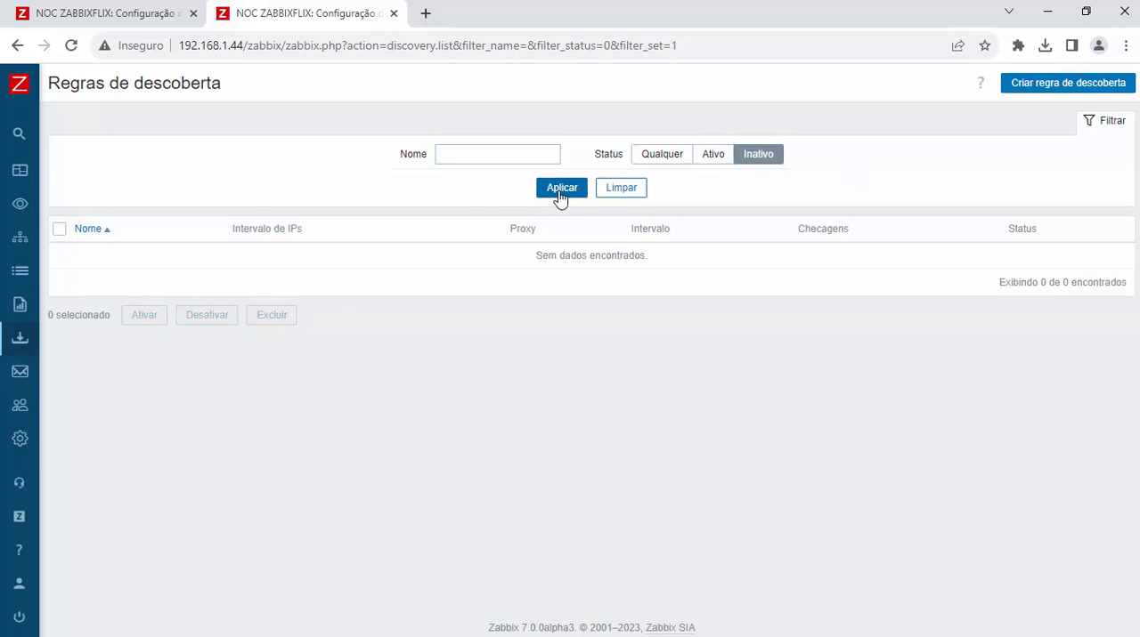
pyautogui.click(561, 190)
pyautogui.click(714, 164)
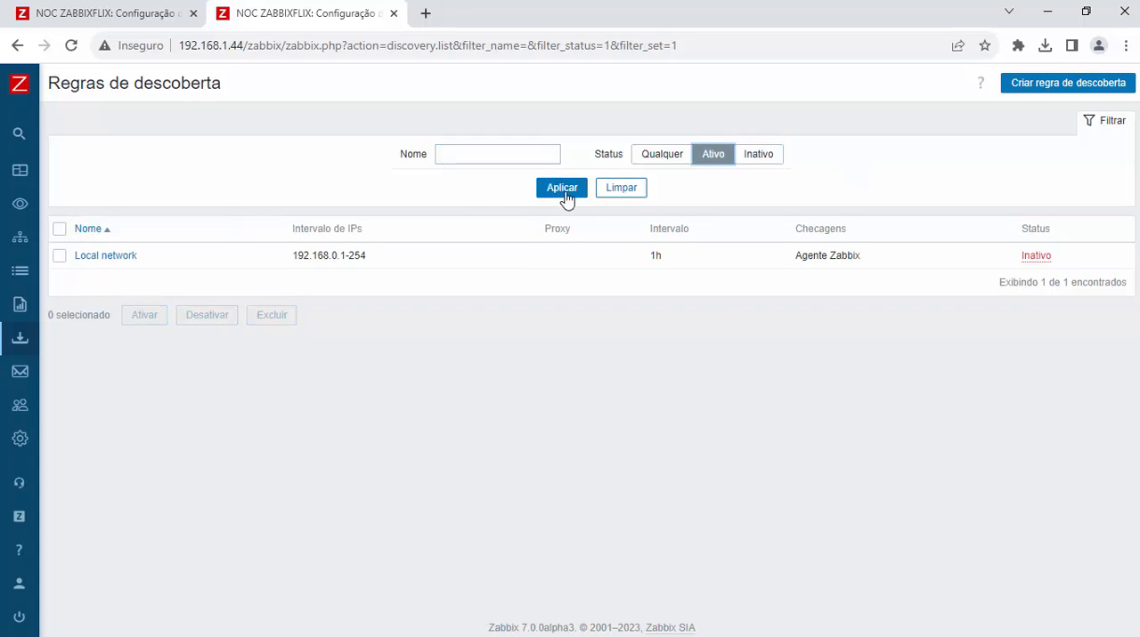
pyautogui.click(565, 192)
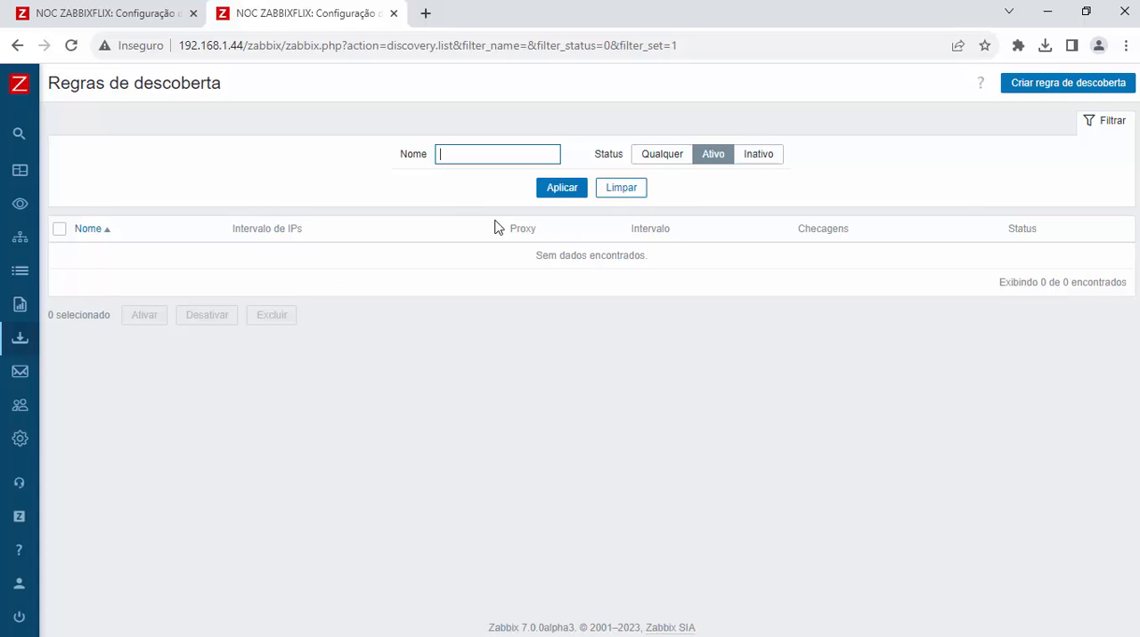
pyautogui.moveTo(537, 229); pyautogui.dragTo(512, 228)
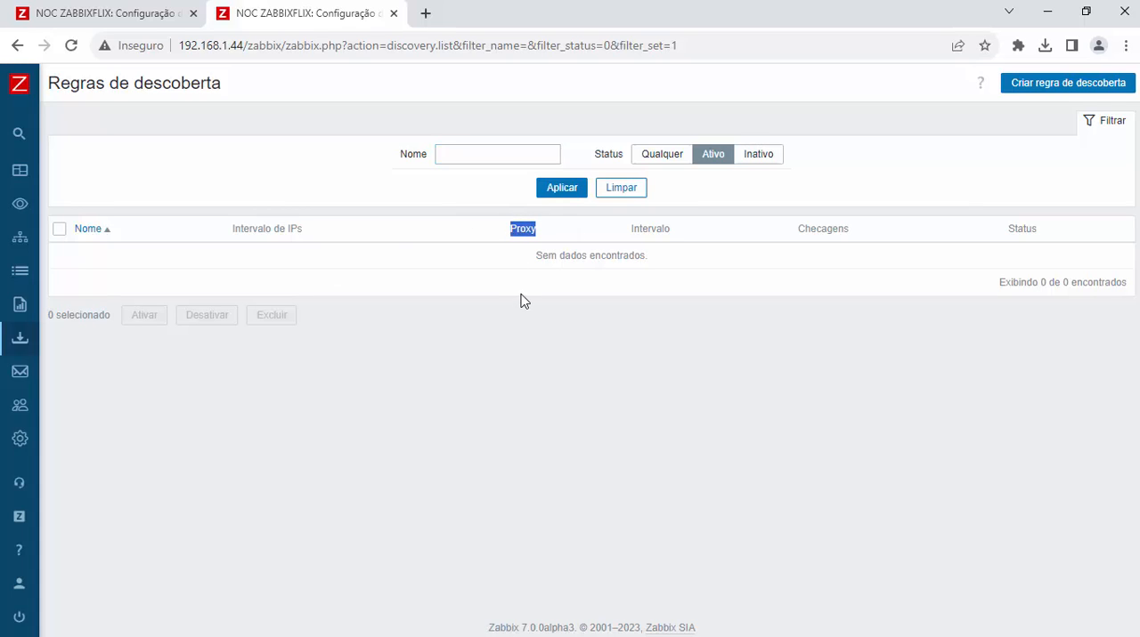
pyautogui.click(631, 226)
pyautogui.doubleClick(631, 226)
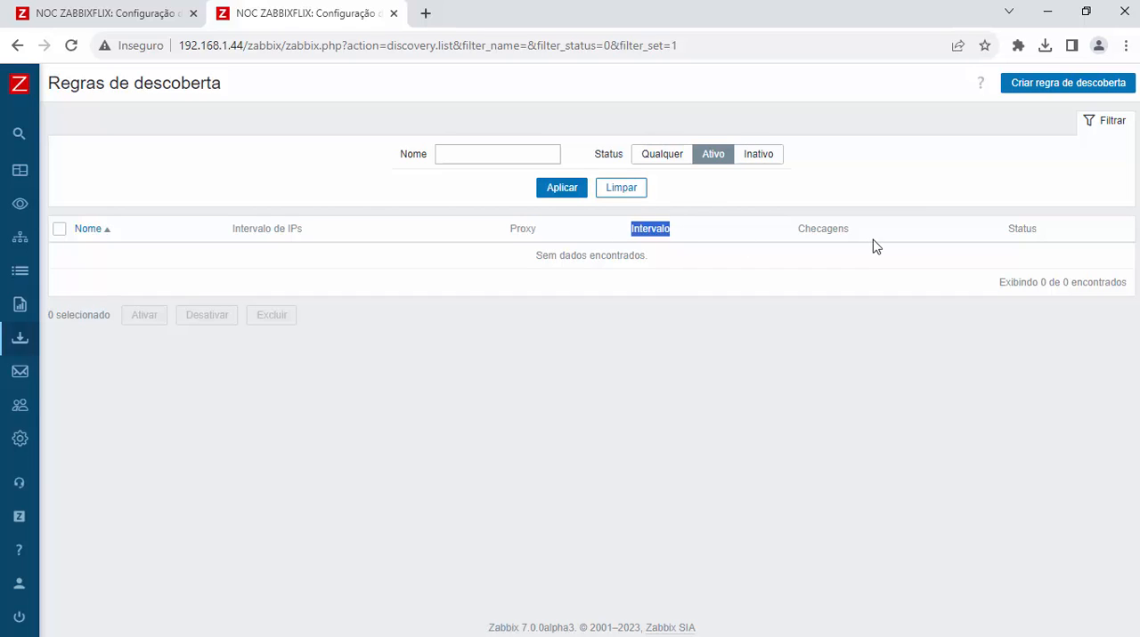
pyautogui.doubleClick(808, 229)
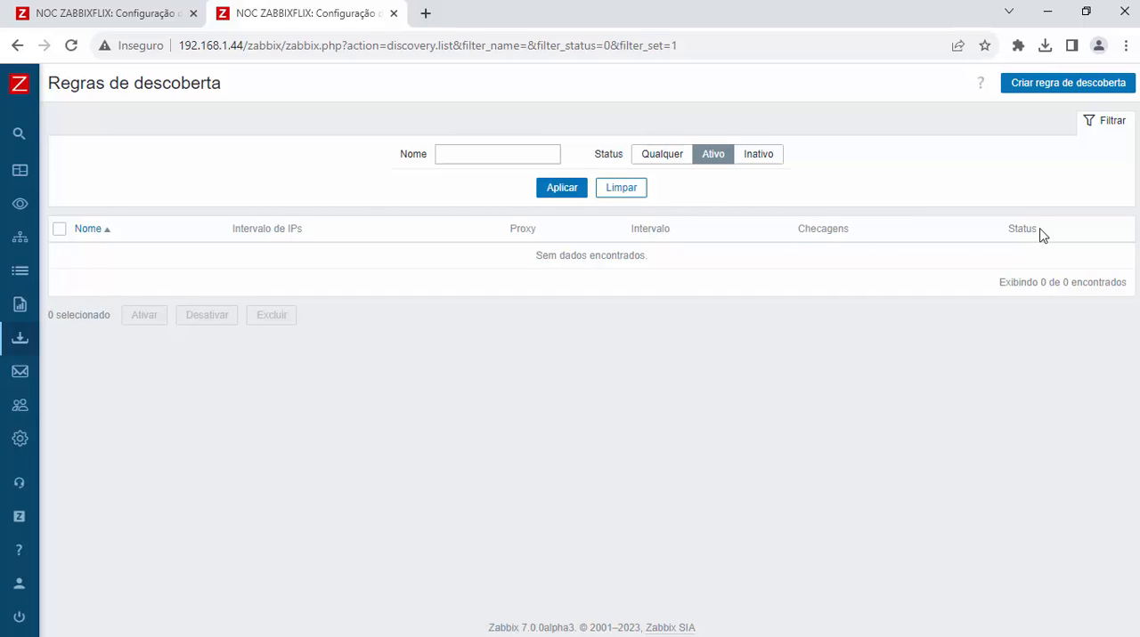
pyautogui.moveTo(1038, 233); pyautogui.dragTo(961, 236)
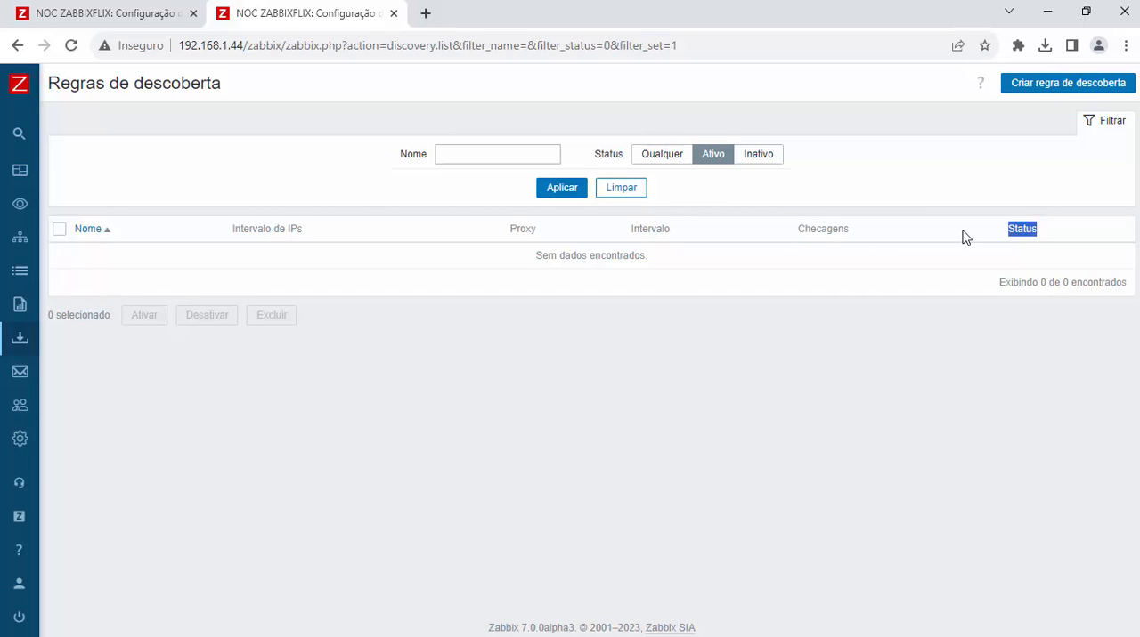
# Step: Start a new discovery rule and name it "01- Descobre ativos de toda a rede X"
pyautogui.click(1073, 84)
pyautogui.write('Descobre')
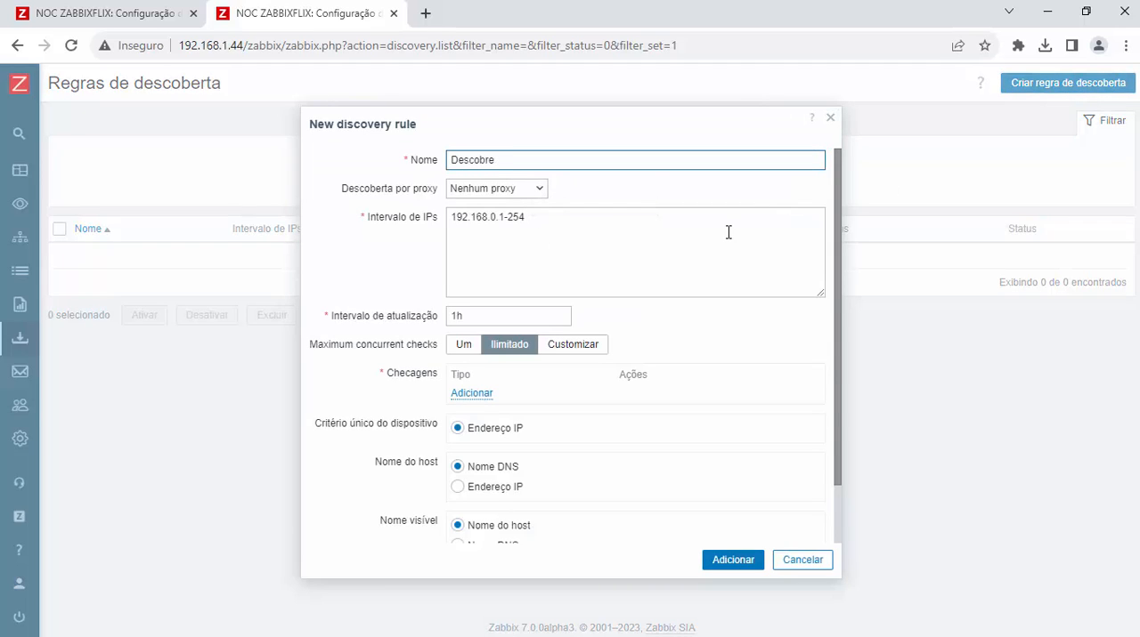
pyautogui.write(' toda a rede')
pyautogui.press('Left')
pyautogui.press('Left')
pyautogui.press('Left')
pyautogui.press('Left')
pyautogui.press('Left')
pyautogui.press('Left')
pyautogui.press('Left')
pyautogui.press('Left')
pyautogui.press('Left')
pyautogui.press('Left')
pyautogui.press('Left')
pyautogui.press('Left')
pyautogui.press('Left')
pyautogui.press('Left')
pyautogui.press('Left')
pyautogui.write('01-')
pyautogui.press('Right')
pyautogui.write('ho')
pyautogui.press('BackSpace')
pyautogui.press('BackSpace')
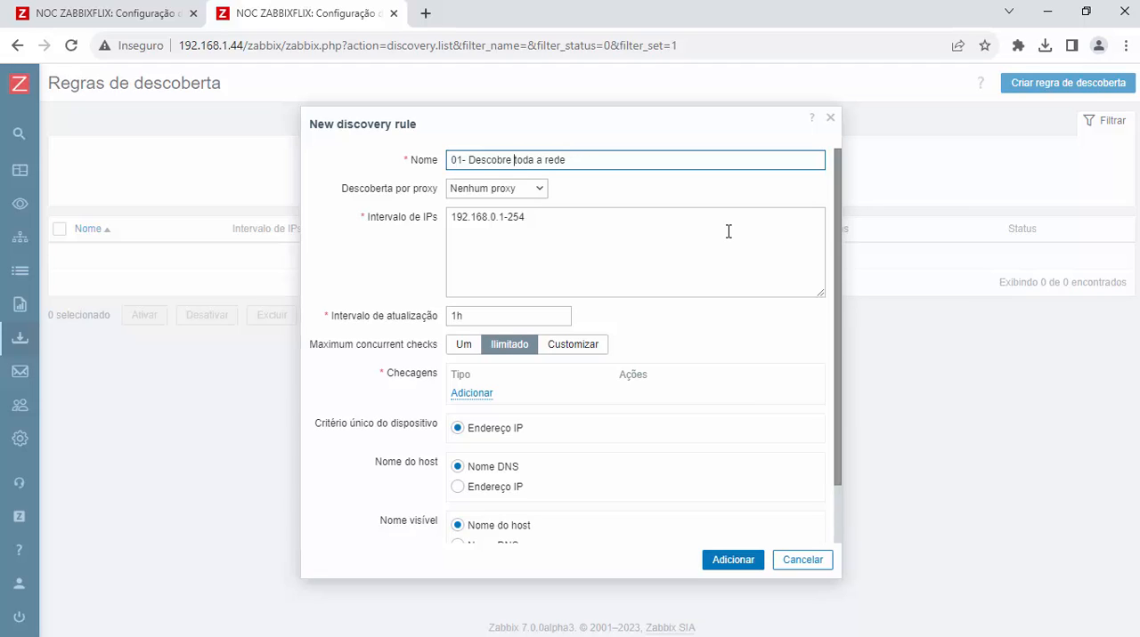
pyautogui.write('ativos de')
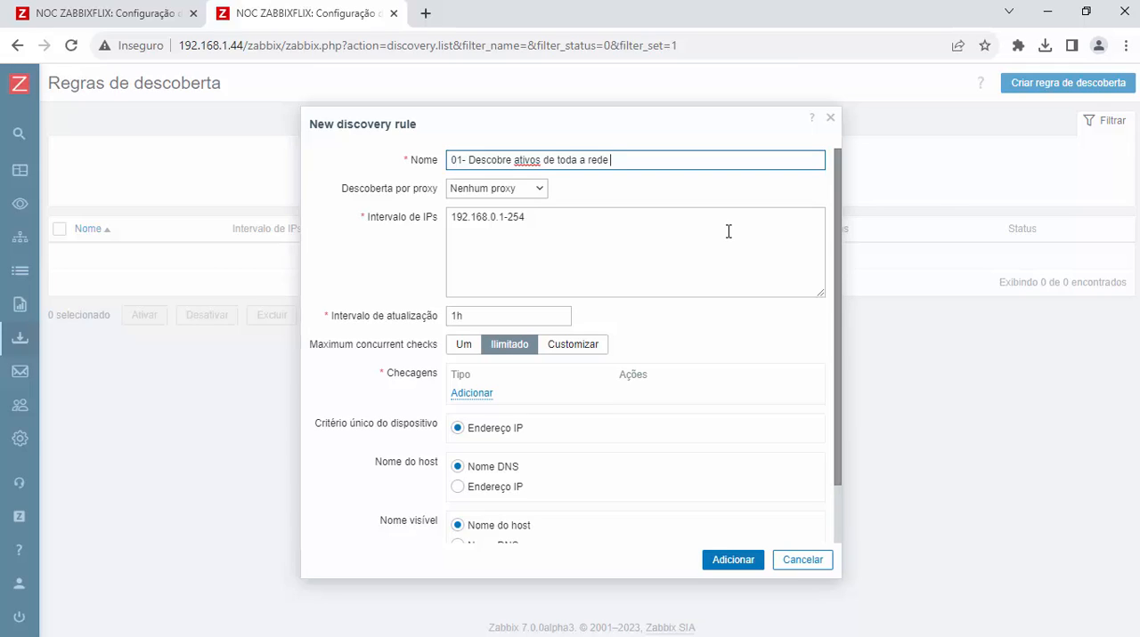
pyautogui.press('End')
pyautogui.write('X')
# Step: Switch to the Command Prompt, run ipconfig, and copy the network part of the Ethernet adapter's IPv4 address before returning to the rule
pyautogui.hotkey('alt', 'Tab')
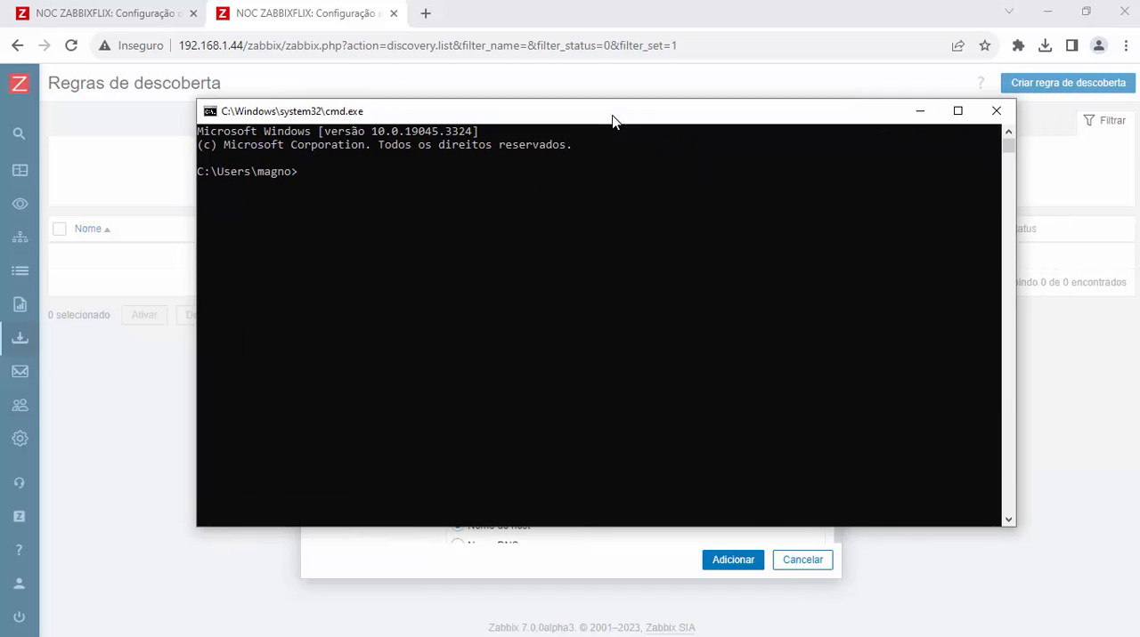
pyautogui.click(570, 256)
pyautogui.write('ipconfig')
pyautogui.press('Return')
pyautogui.scroll(5, 651, 327)
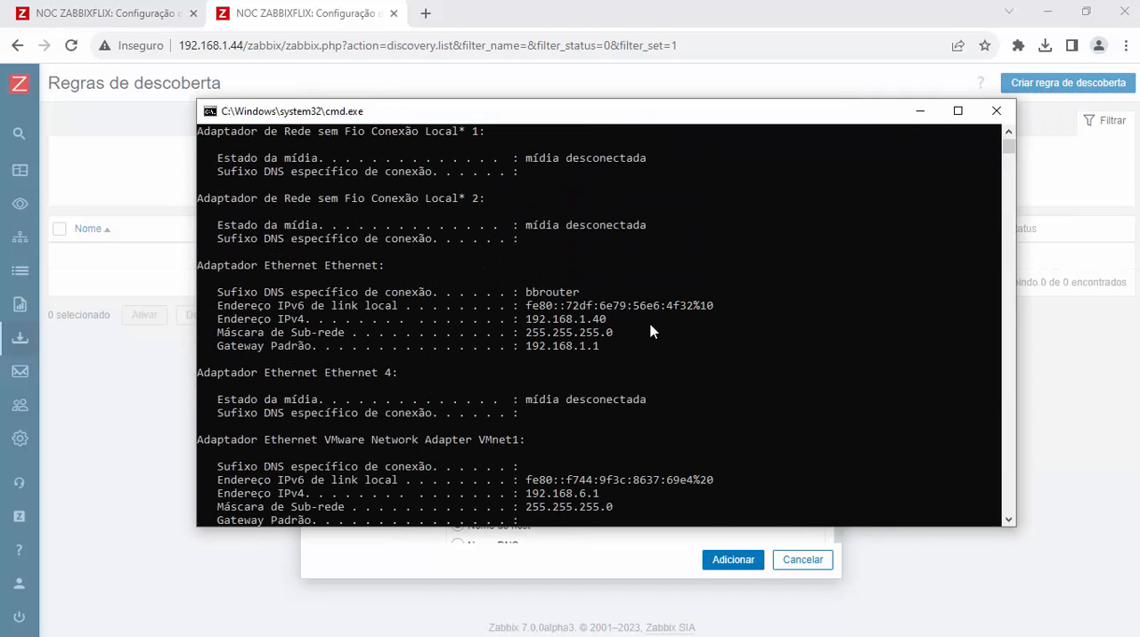
pyautogui.moveTo(525, 320); pyautogui.dragTo(562, 322)
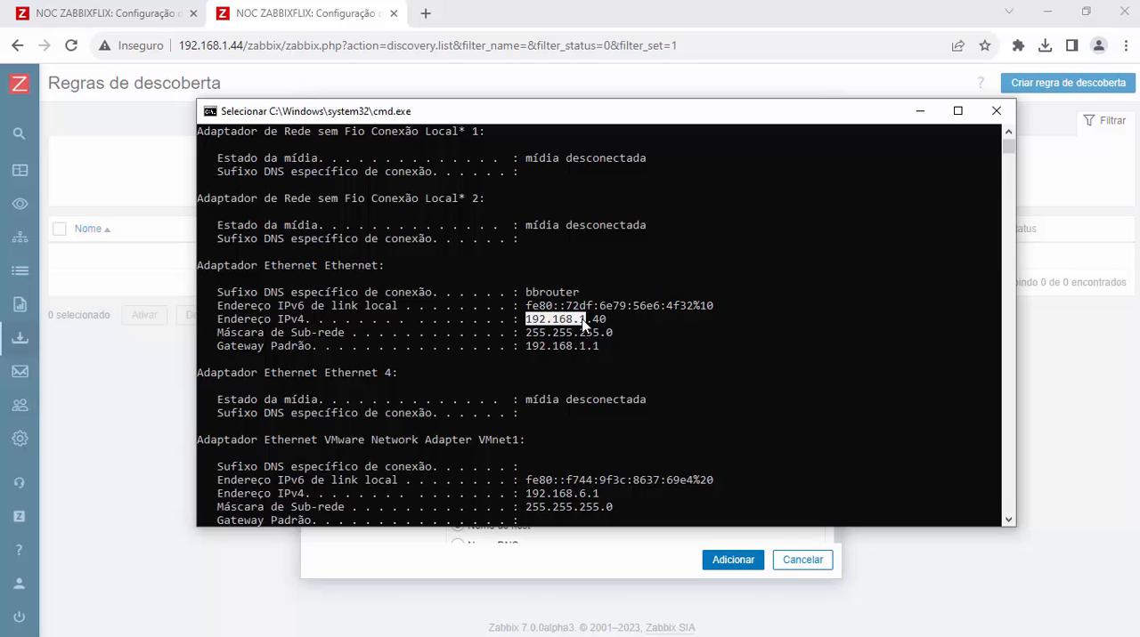
pyautogui.hotkey('ctrl', 'c')
pyautogui.click(917, 112)
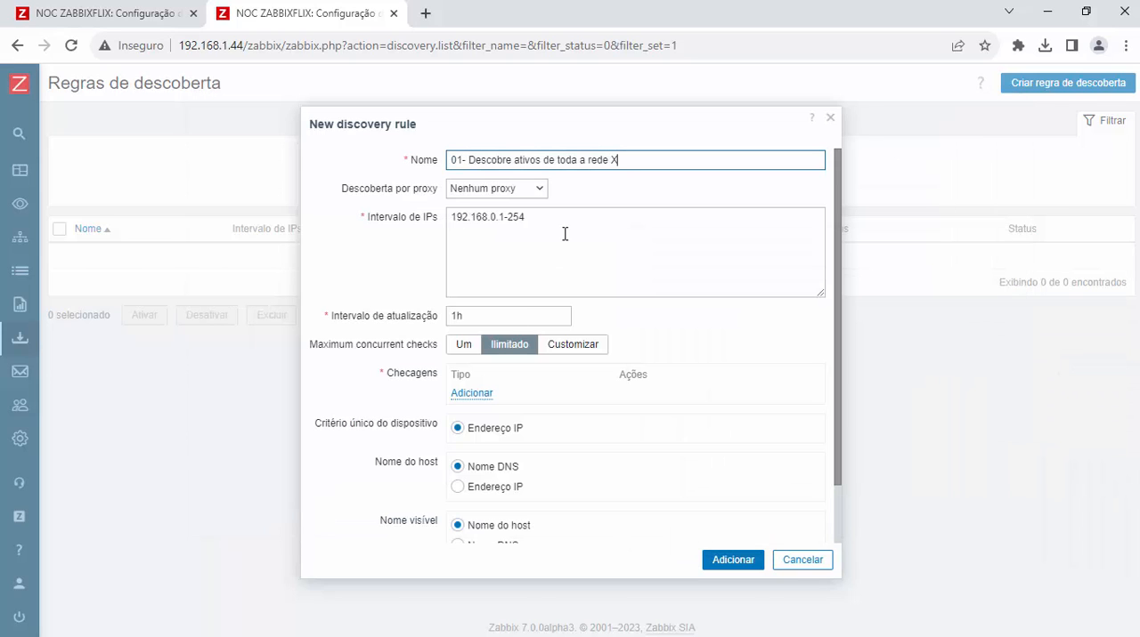
# Step: Set the new discovery rule's IP range to 192.168.1.1-254
pyautogui.click(497, 218)
pyautogui.press('BackSpace')
pyautogui.write('1')
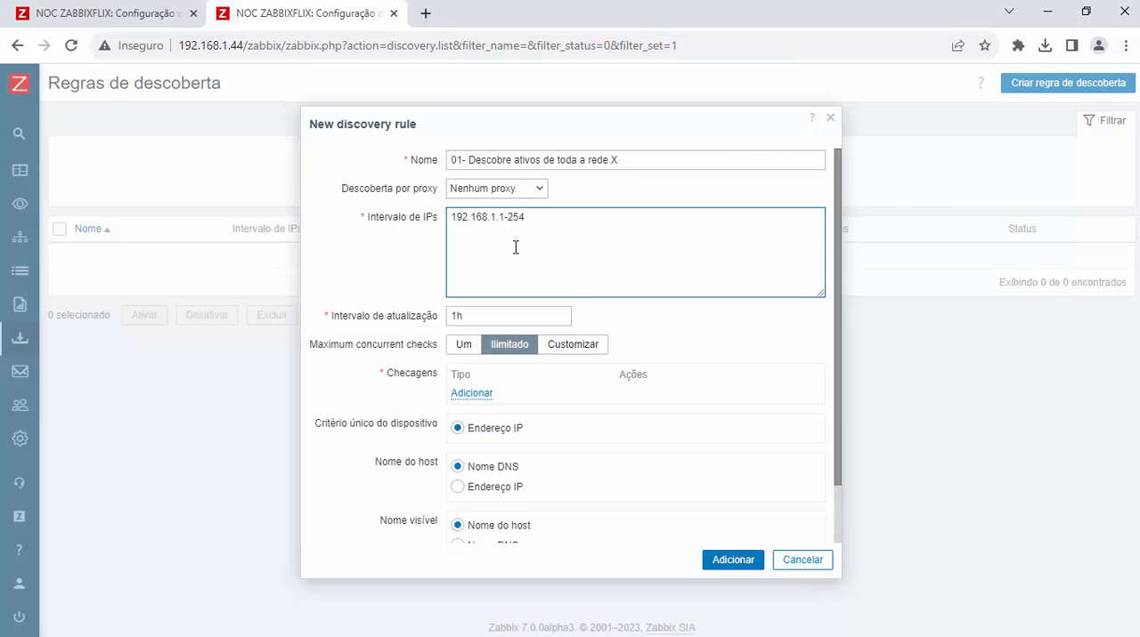
# Step: Try the /24 notation at the end of the IP range and restore the -254 ending
pyautogui.hotkey('shift', 'Left')
pyautogui.press('Right')
pyautogui.press('Right')
pyautogui.hotkey('shift', 'Right')
pyautogui.hotkey('shift', 'Right')
pyautogui.hotkey('shift', 'Right')
pyautogui.click(519, 247)
pyautogui.moveTo(549, 219); pyautogui.dragTo(500, 219)
pyautogui.hotkey('shift', 'Right')
pyautogui.press('BackSpace')
pyautogui.write('/24')
pyautogui.hotkey('shift', 'Left')
pyautogui.hotkey('shift', 'Left')
pyautogui.hotkey('shift', 'Left')
pyautogui.write('-254')
# Step: Set the rule's update interval to 1m and its maximum concurrent checks to a custom value of 3
pyautogui.click(477, 318)
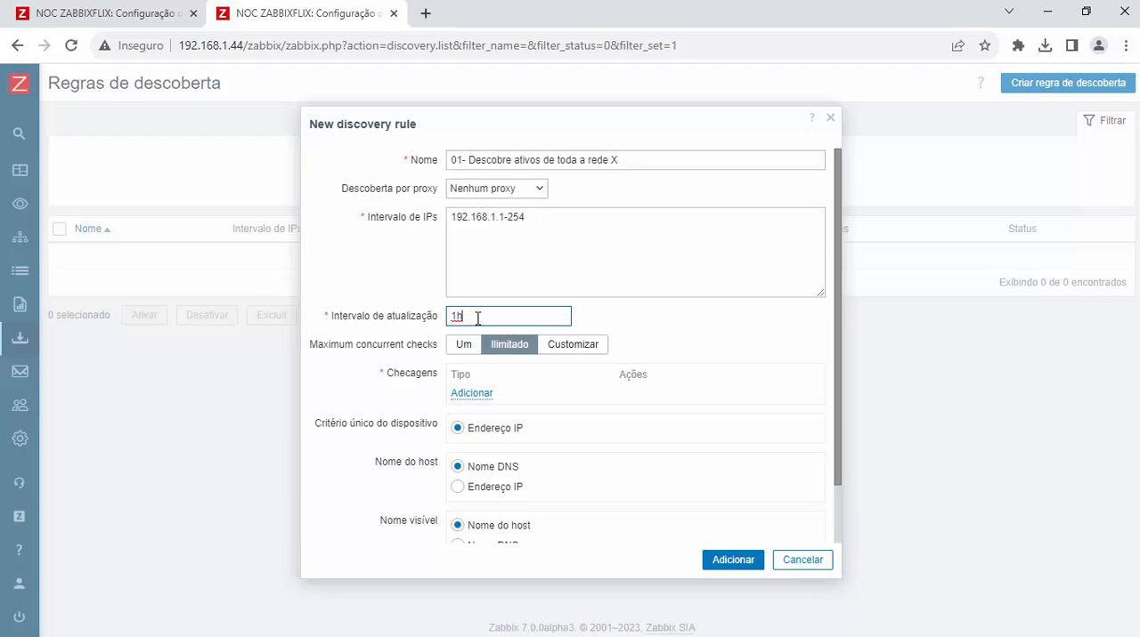
pyautogui.press('BackSpace')
pyautogui.write('m')
pyautogui.click(463, 348)
pyautogui.click(508, 352)
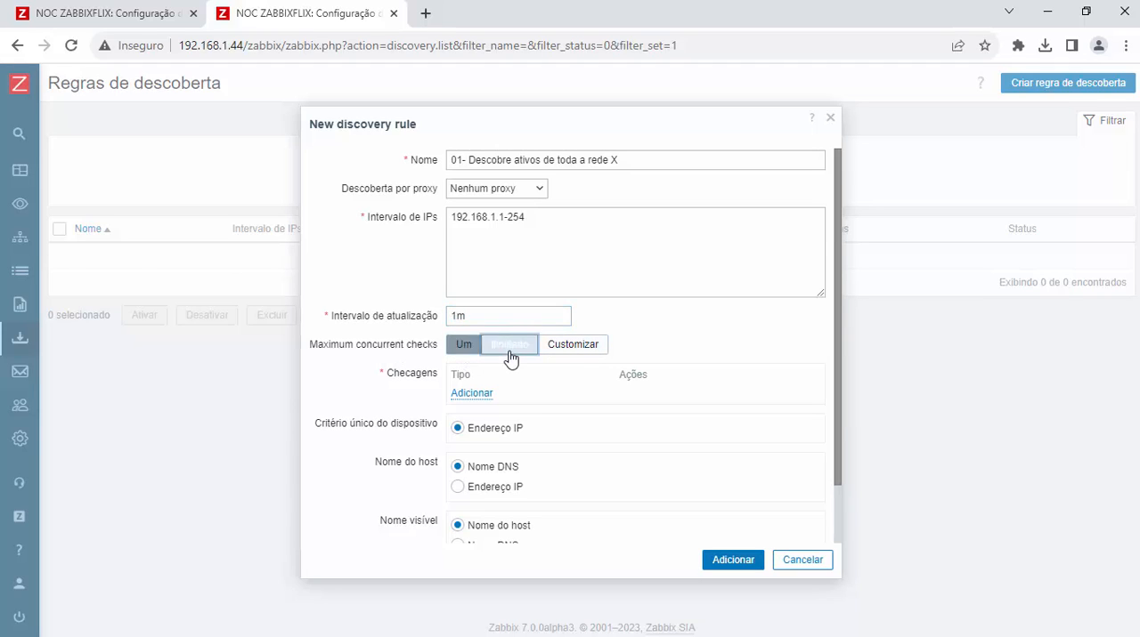
pyautogui.click(570, 349)
pyautogui.moveTo(634, 344); pyautogui.dragTo(618, 344)
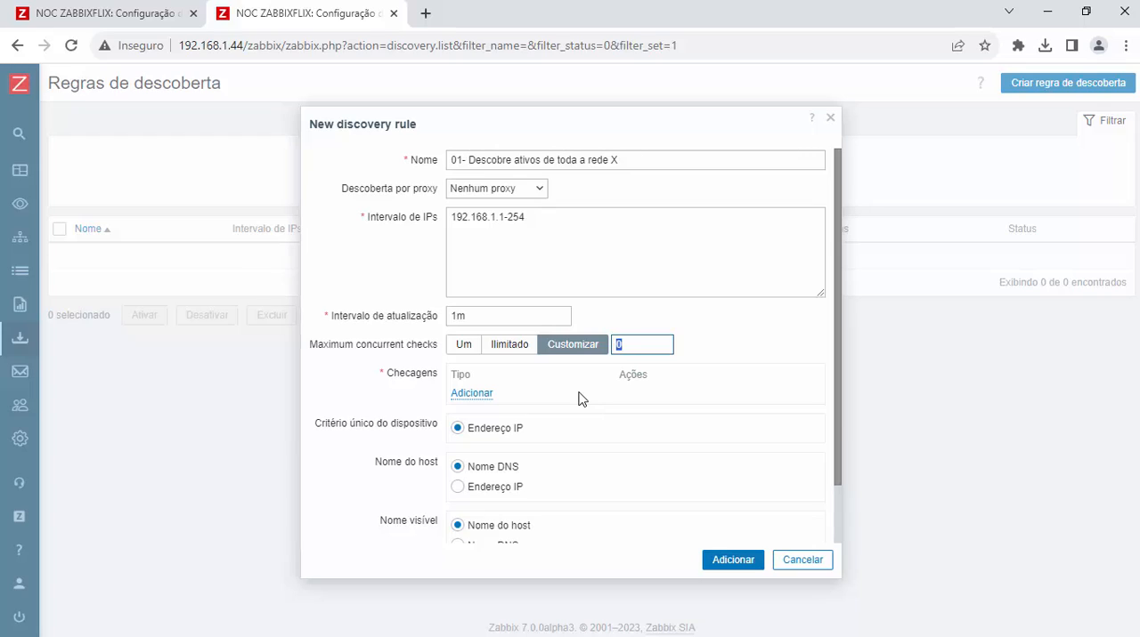
pyautogui.write('3')
# Step: Try an ICMP ping check with redirects allowed and remove it from the rule
pyautogui.click(471, 393)
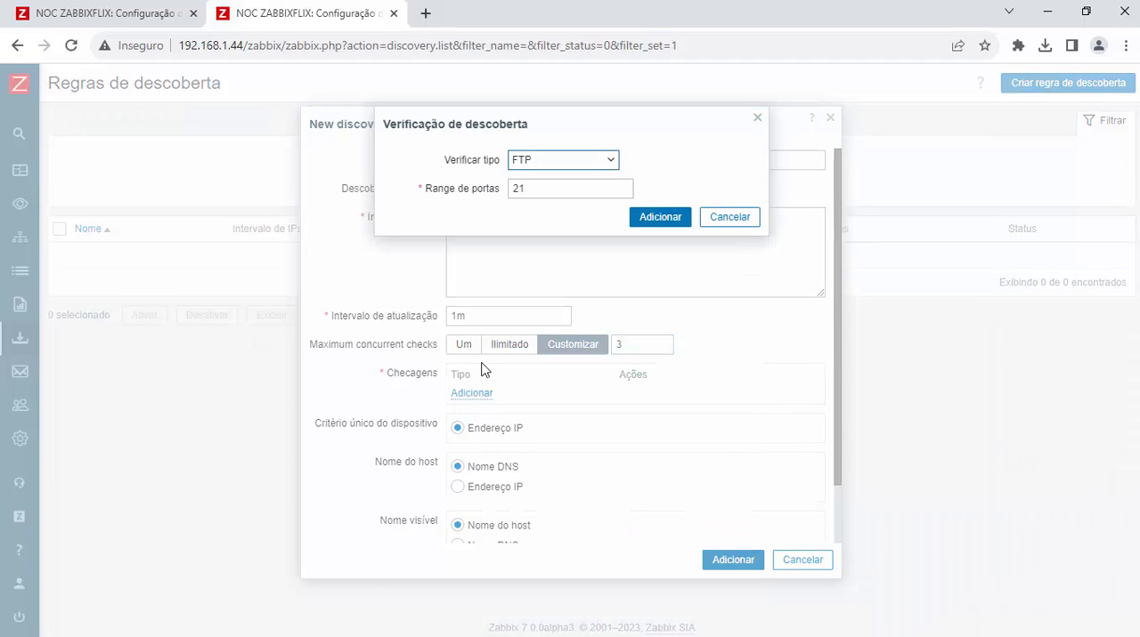
pyautogui.click(542, 161)
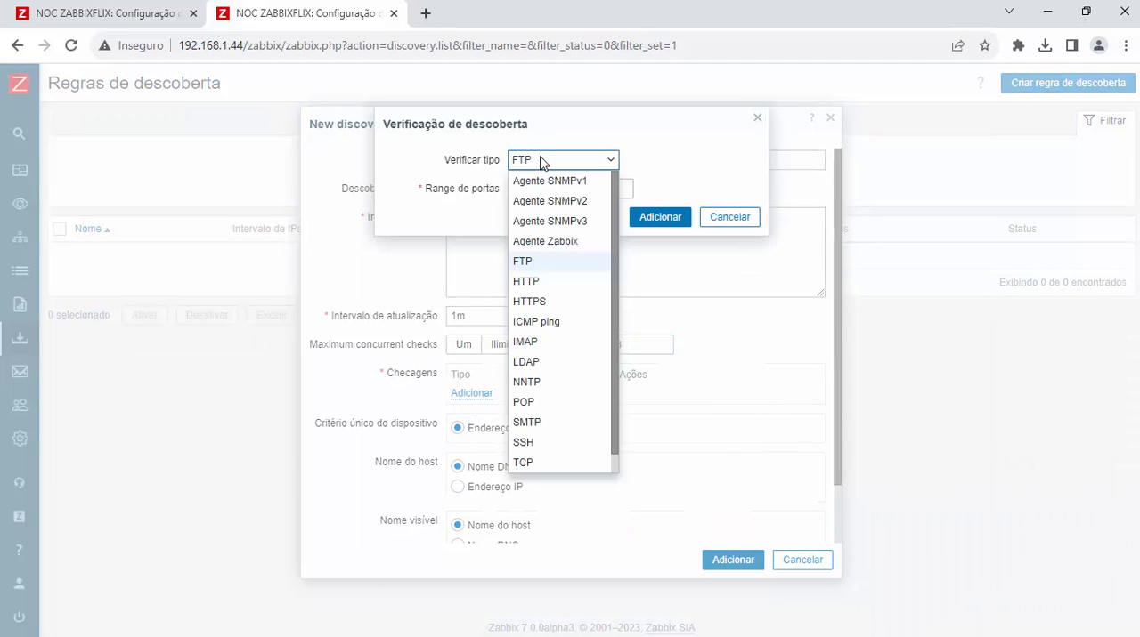
pyautogui.click(571, 324)
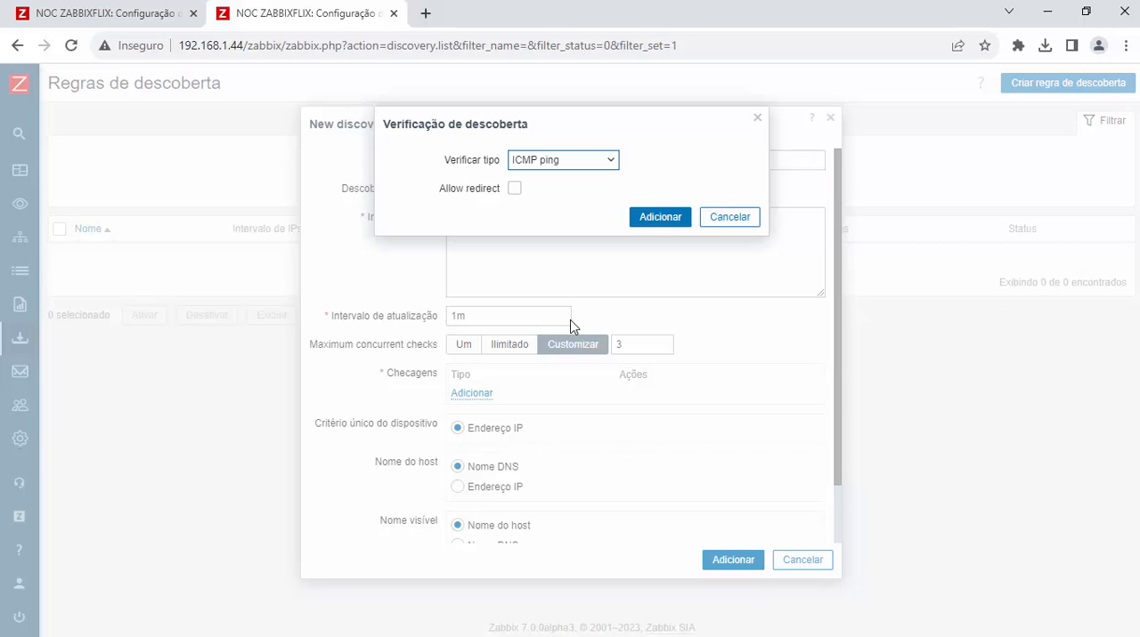
pyautogui.click(514, 189)
pyautogui.click(659, 217)
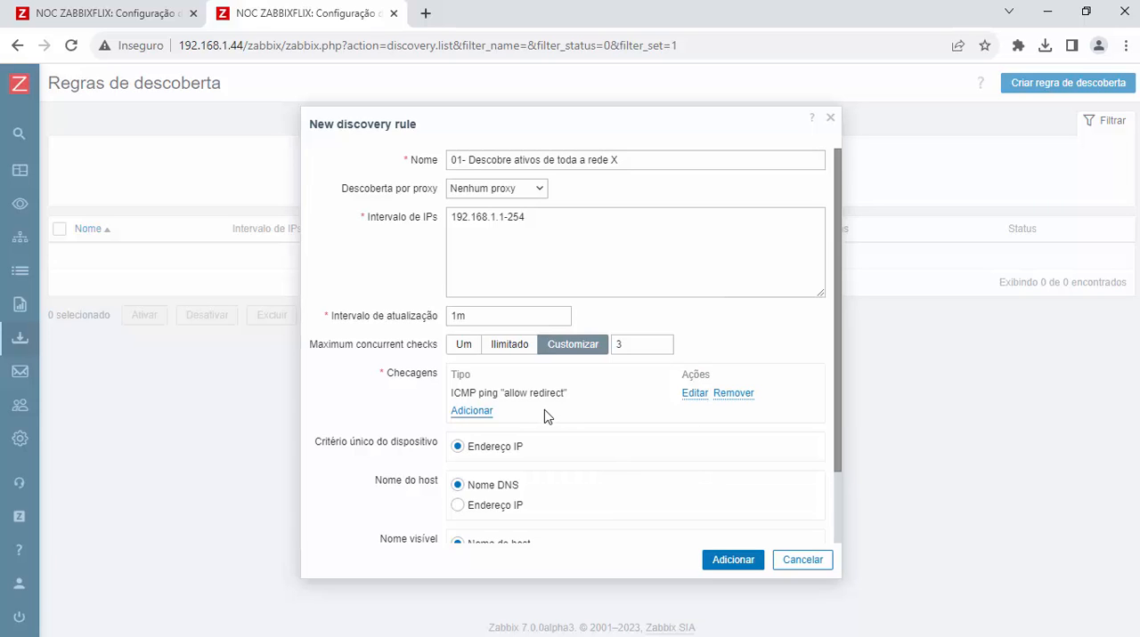
pyautogui.click(733, 394)
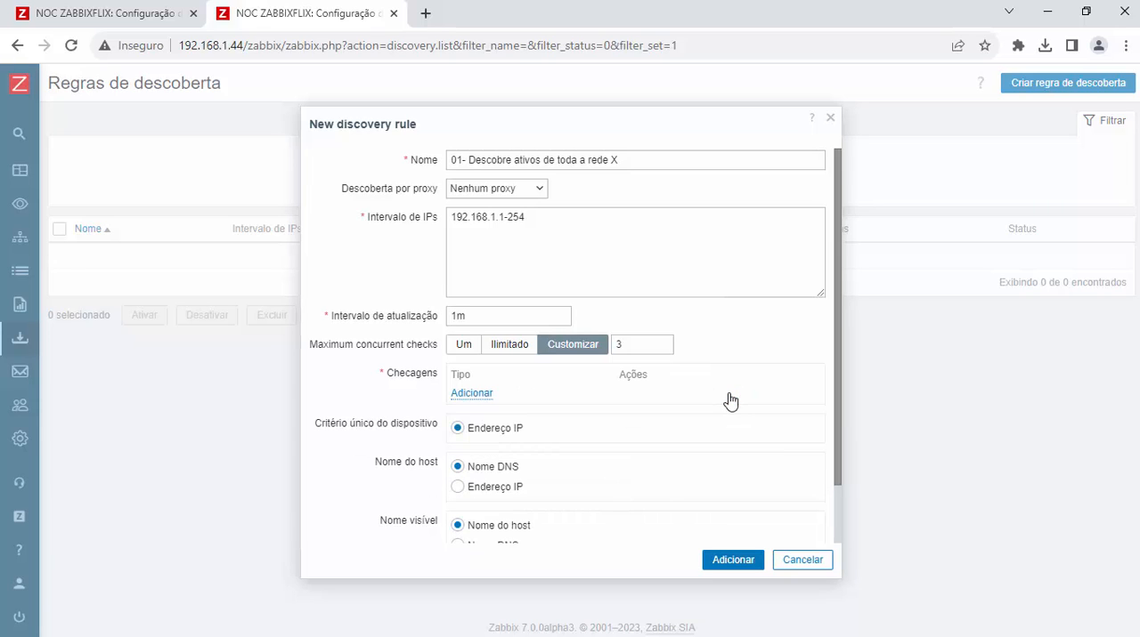
# Step: Add an ICMP ping check to the discovery rule without allowing redirects
pyautogui.click(460, 394)
pyautogui.click(608, 159)
pyautogui.scroll(-1, 584, 243)
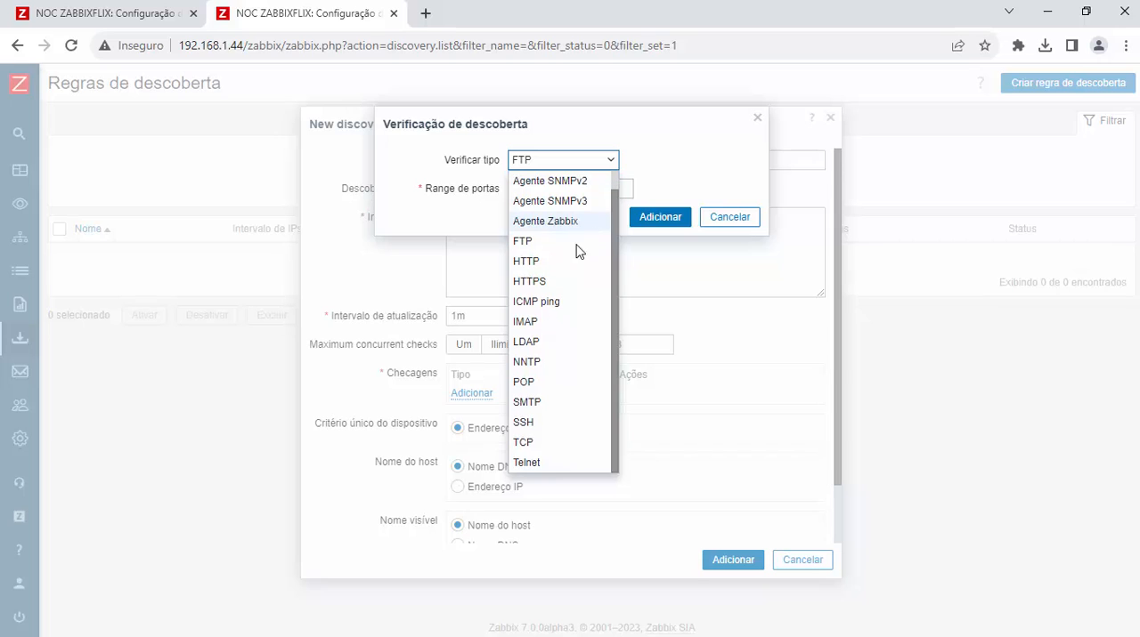
pyautogui.click(557, 302)
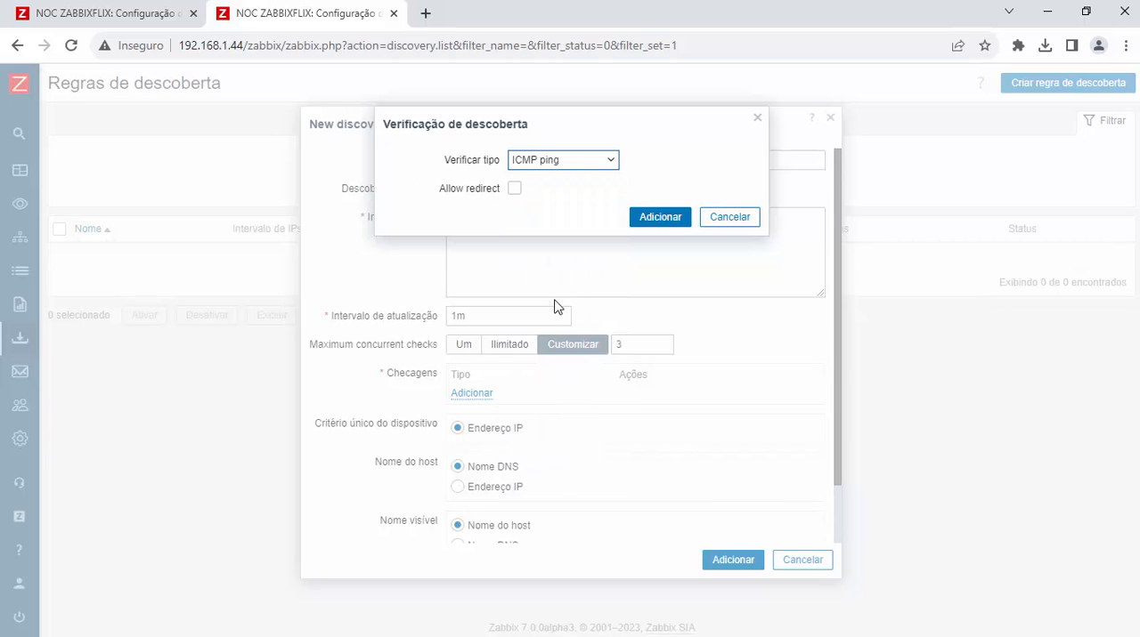
pyautogui.click(660, 222)
# Step: Review the remaining host name options, save the new discovery rule, and reapply the active-status filter
pyautogui.scroll(-1, 620, 451)
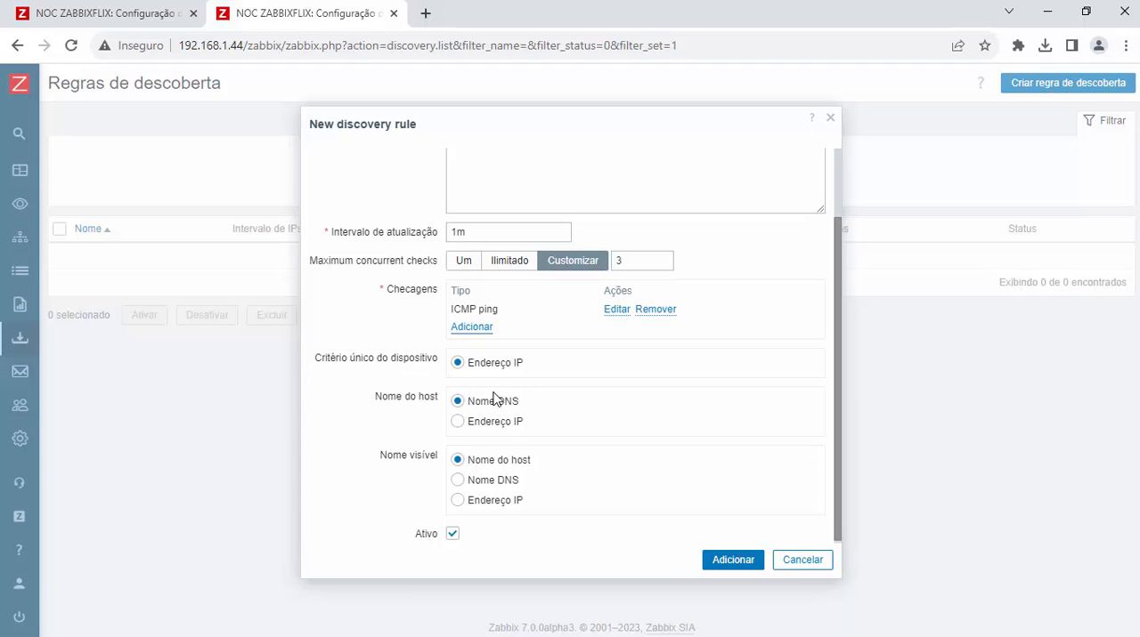
pyautogui.scroll(-1, 492, 410)
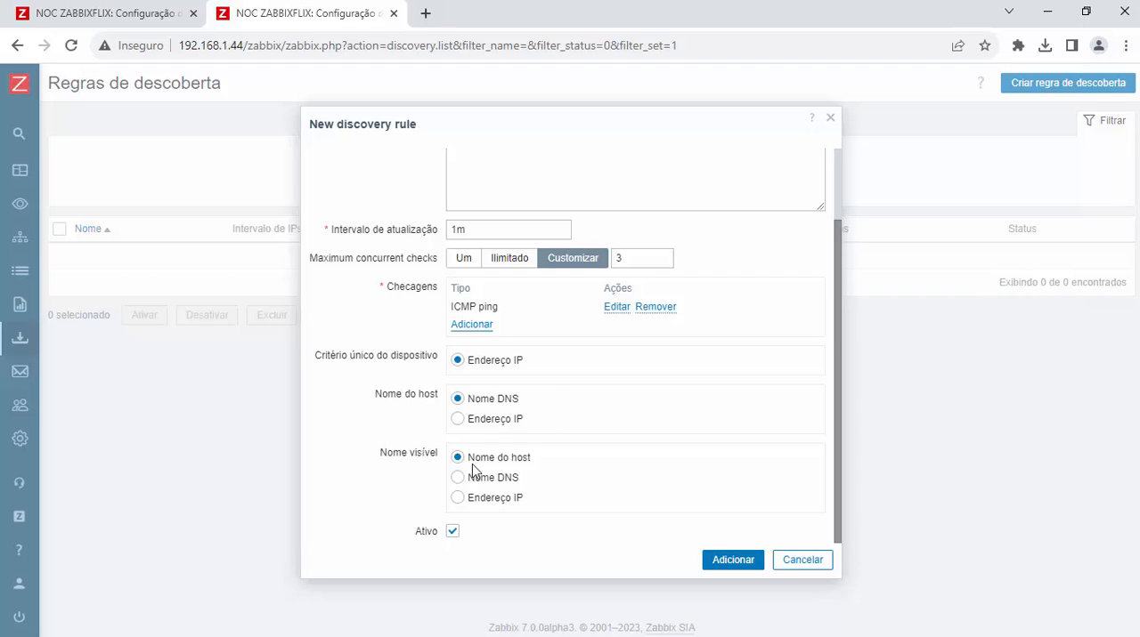
pyautogui.scroll(2, 617, 460)
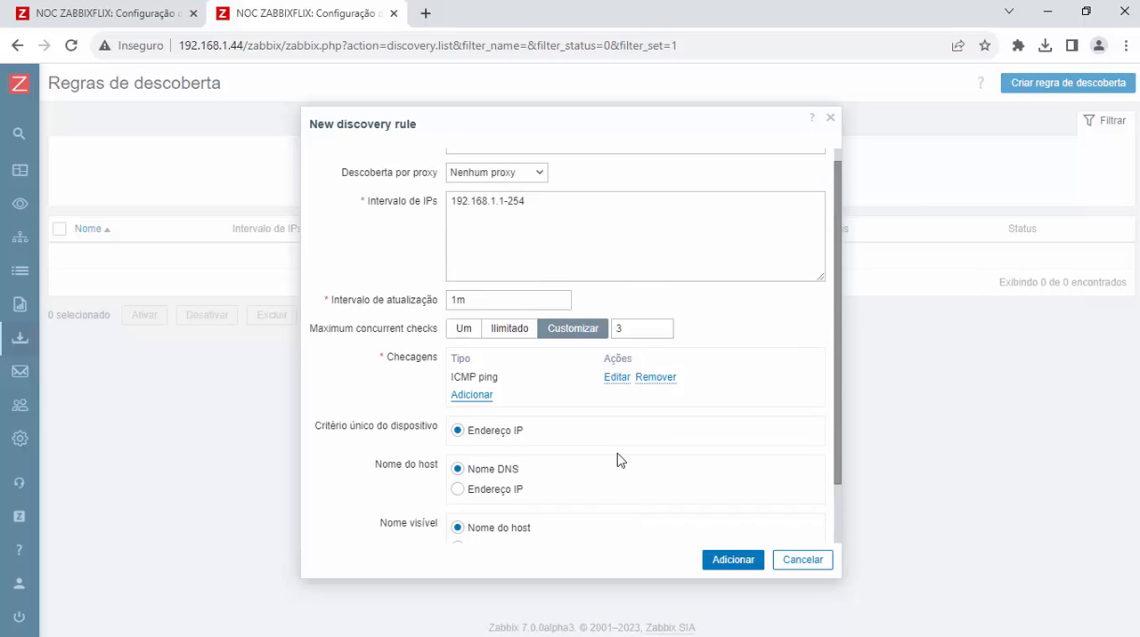
pyautogui.click(735, 561)
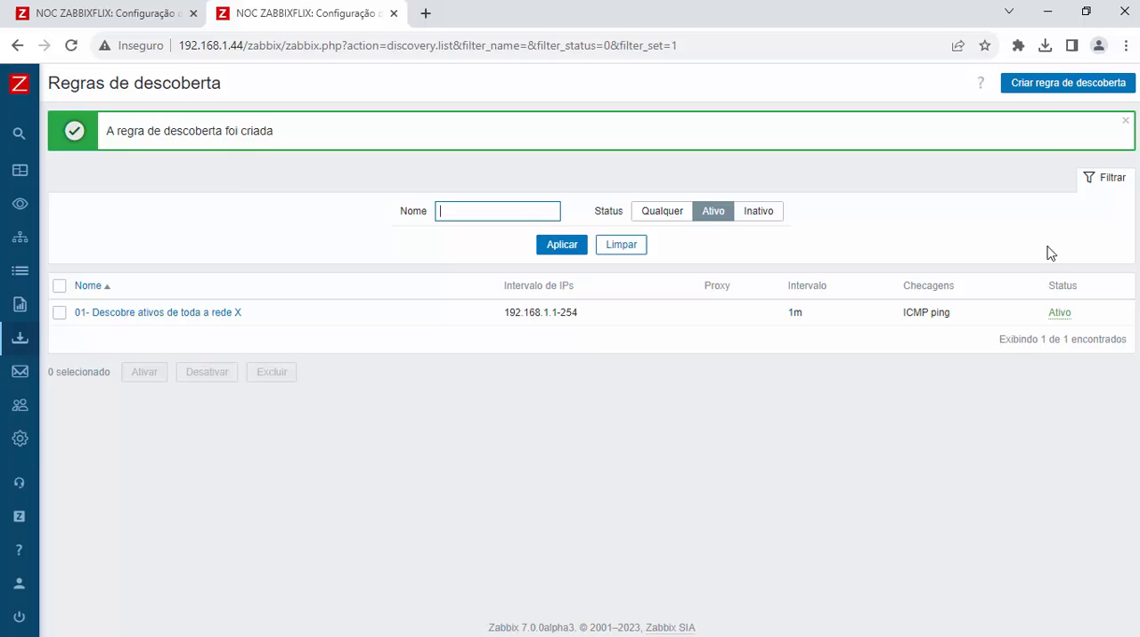
pyautogui.click(1125, 121)
pyautogui.click(572, 191)
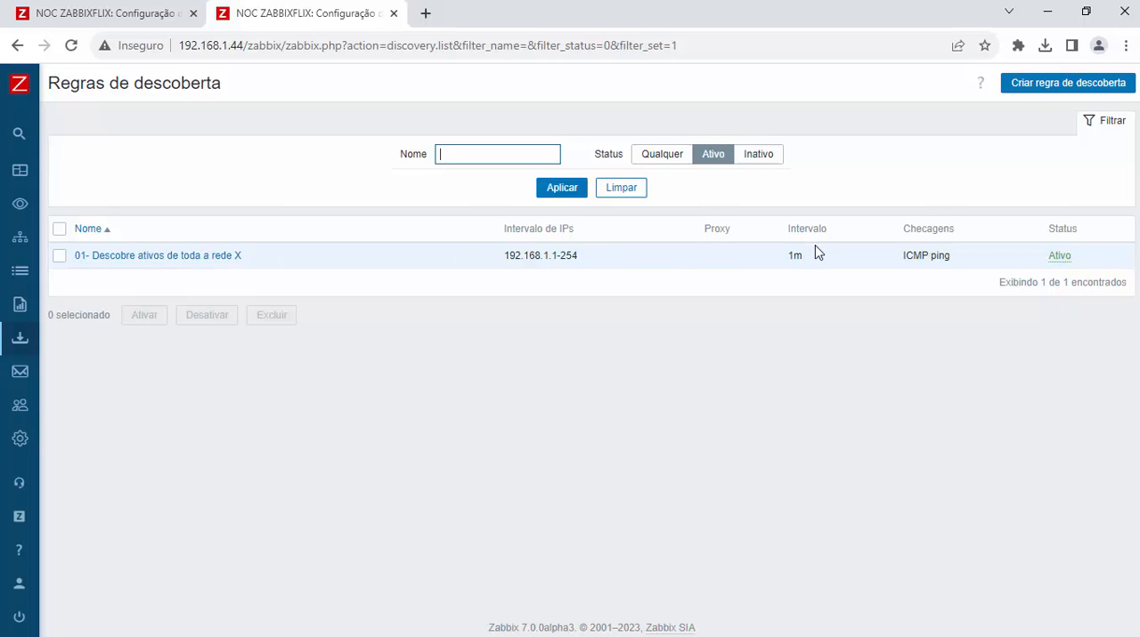
# Step: Rename the new rule to "01- Descobre ativos de toda a rede 192.168.1.0/24", save it, and clear the list filter
pyautogui.click(237, 256)
pyautogui.click(652, 155)
pyautogui.press('BackSpace')
pyautogui.write('192.168.1.0/24')
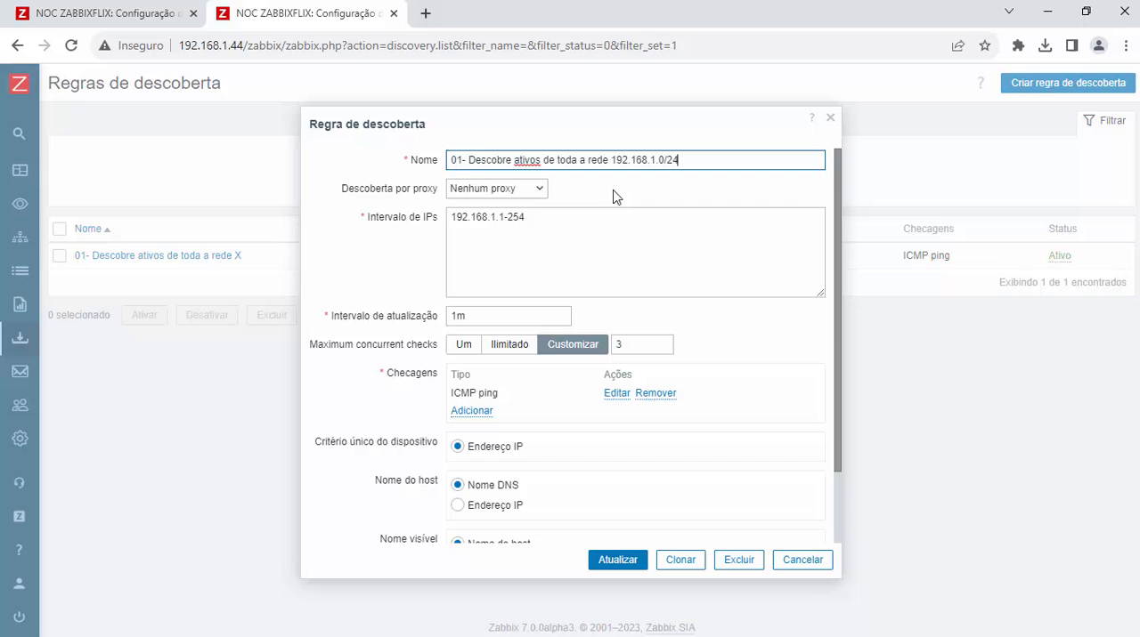
pyautogui.click(617, 563)
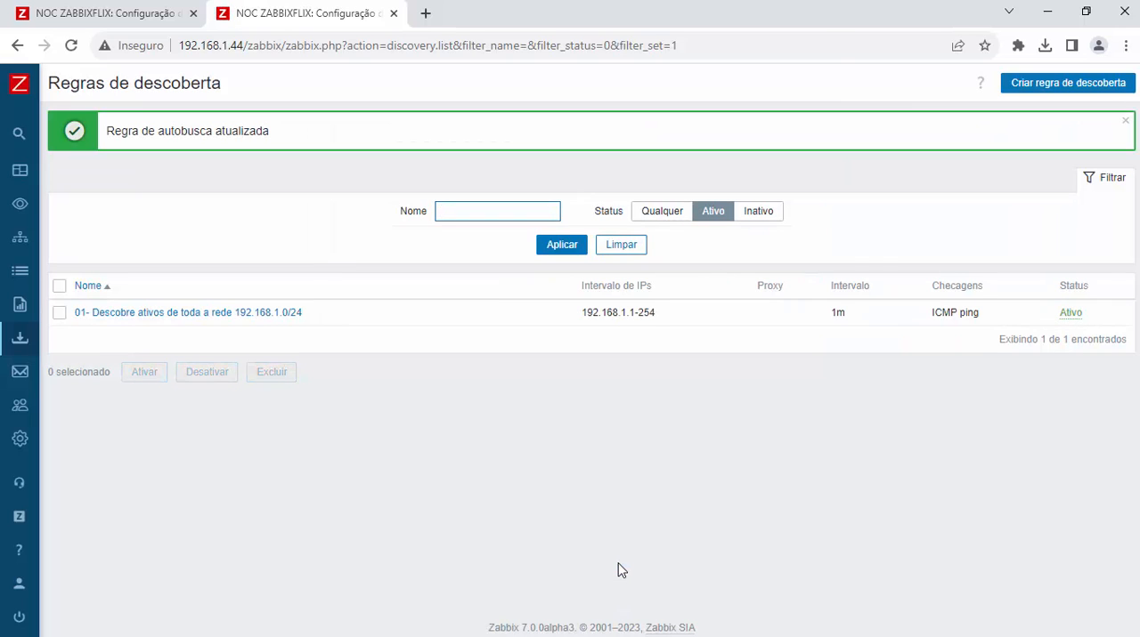
pyautogui.click(1123, 120)
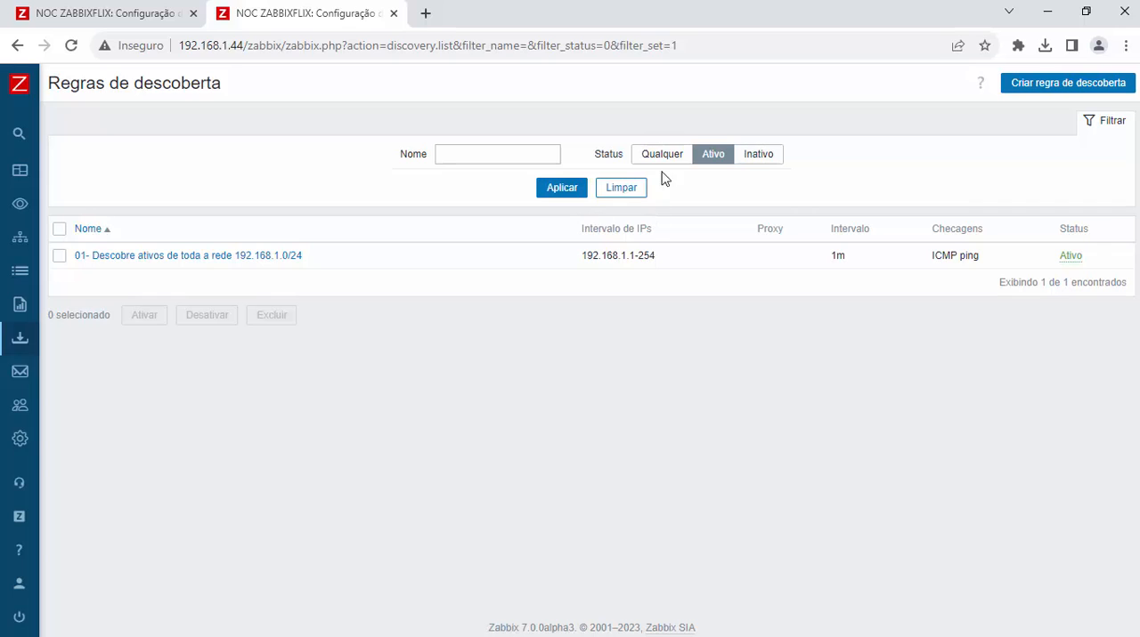
pyautogui.click(627, 187)
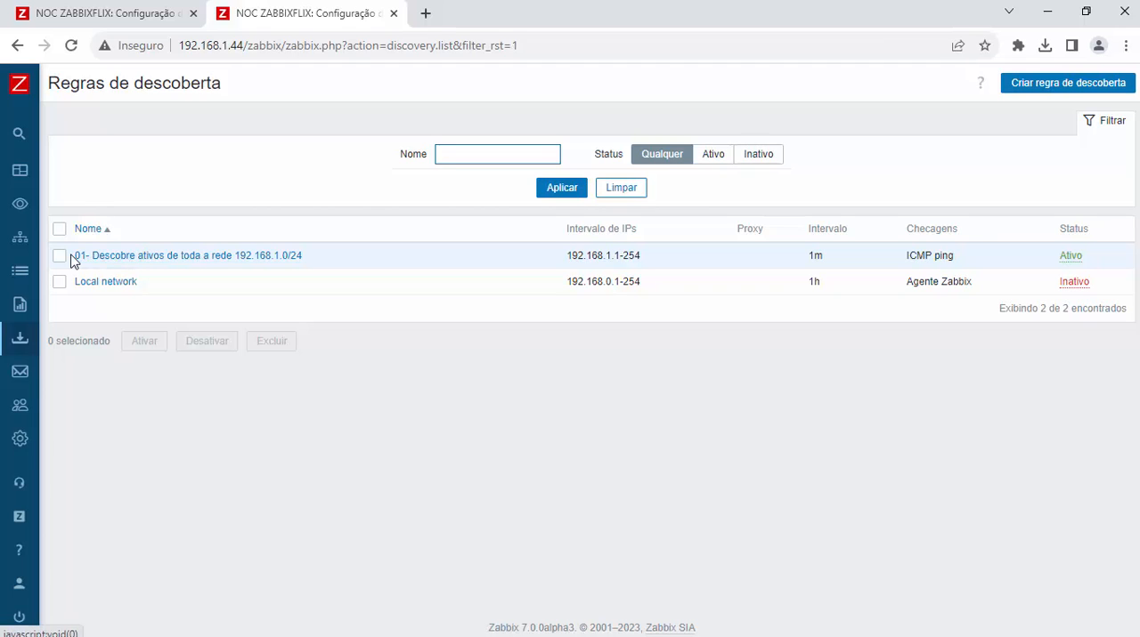
pyautogui.moveTo(72, 258); pyautogui.dragTo(323, 260)
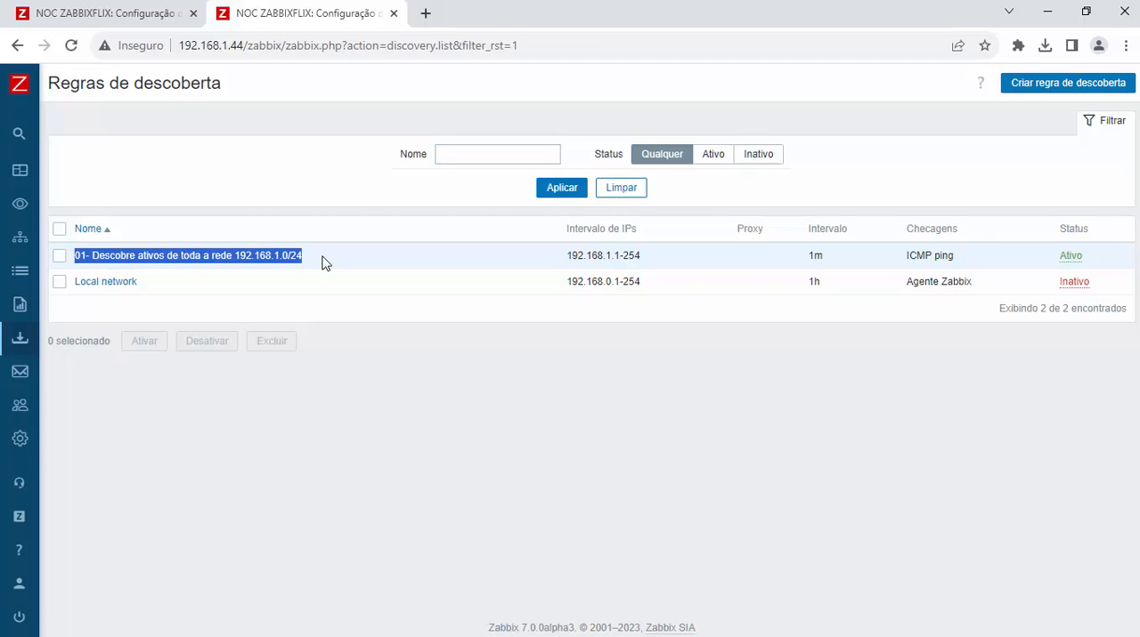
pyautogui.click(472, 356)
pyautogui.moveTo(311, 259); pyautogui.dragTo(77, 251)
# Step: Close the other open Zabbix browser tab and go to the dashboard
pyautogui.click(194, 13)
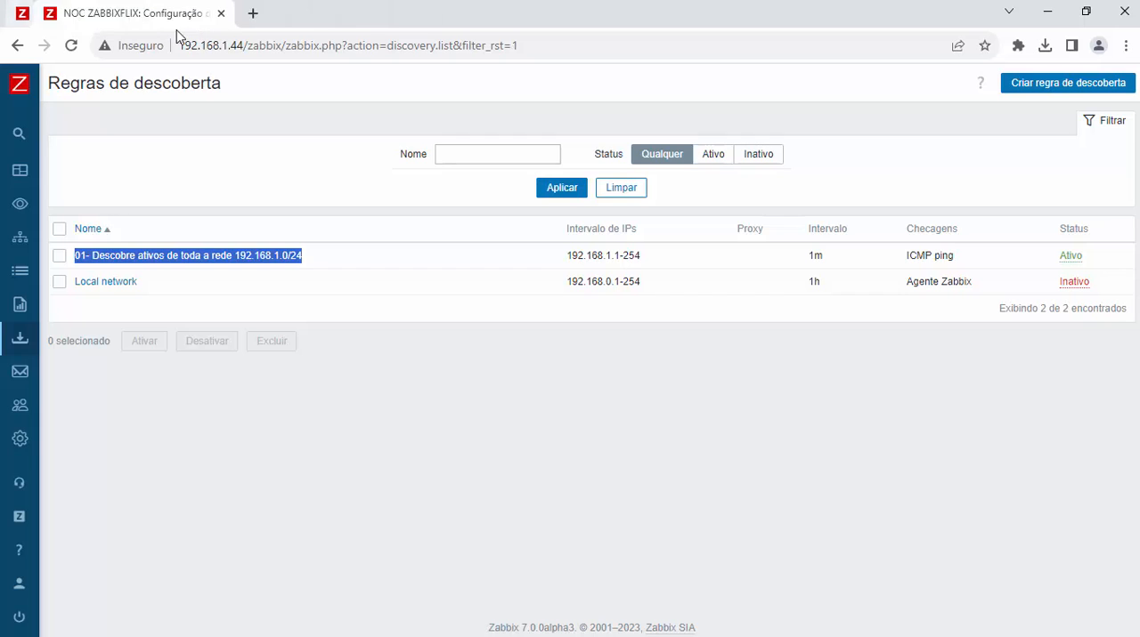
pyautogui.moveTo(27, 116)
pyautogui.click(116, 178)
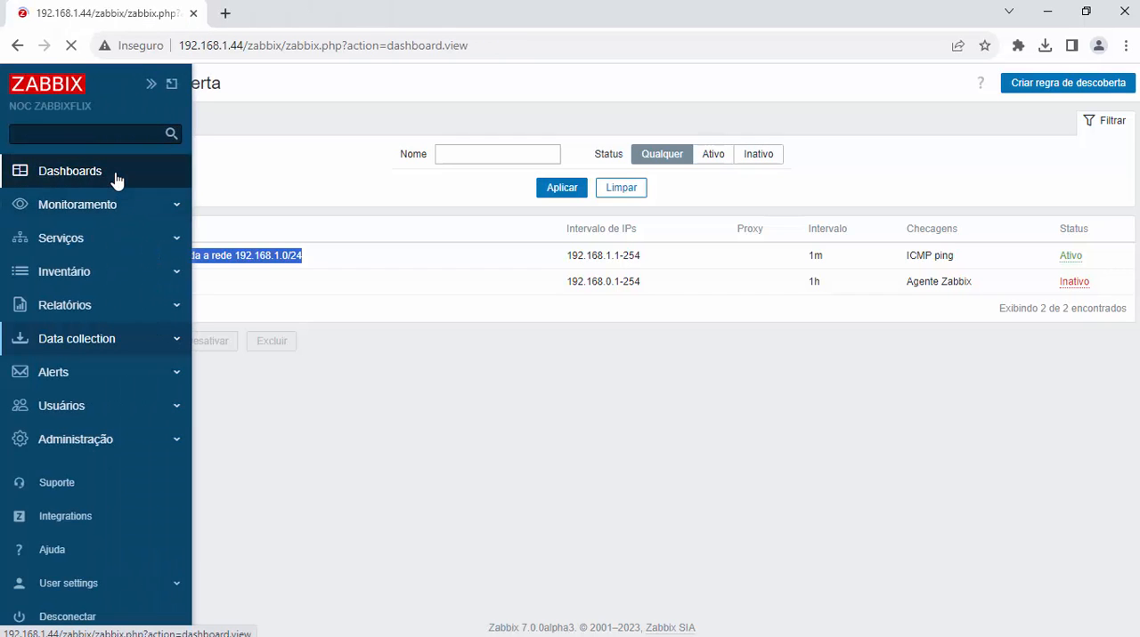
# Step: Open the monitoring discovery status page in a new browser tab and the discovery rules list in the current one
pyautogui.moveTo(31, 129)
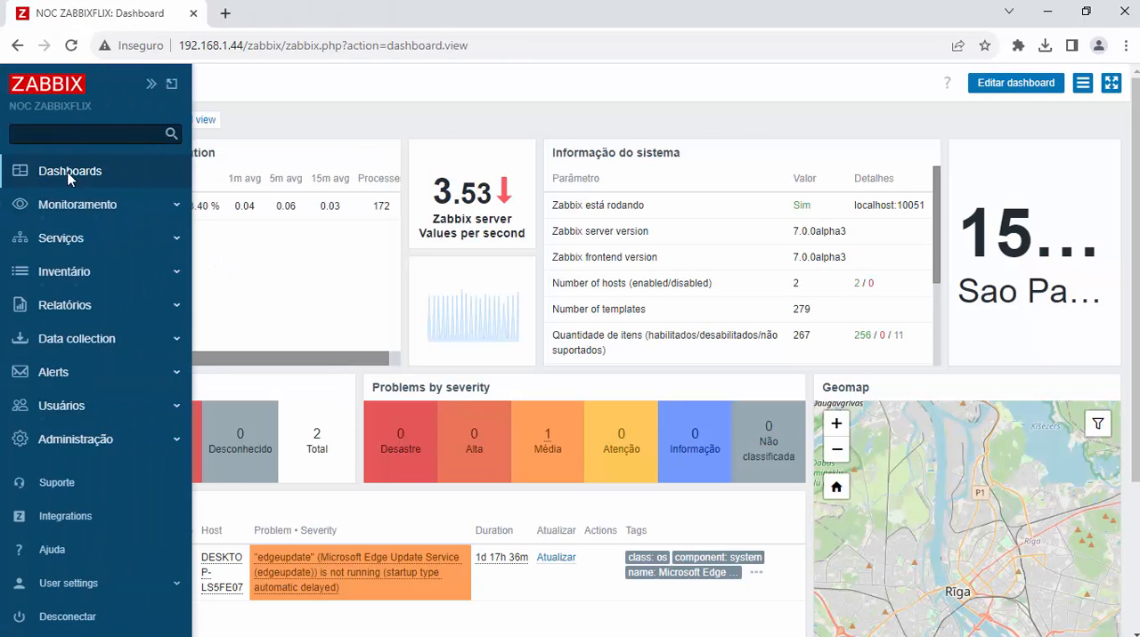
pyautogui.click(54, 204)
pyautogui.rightClick(78, 344)
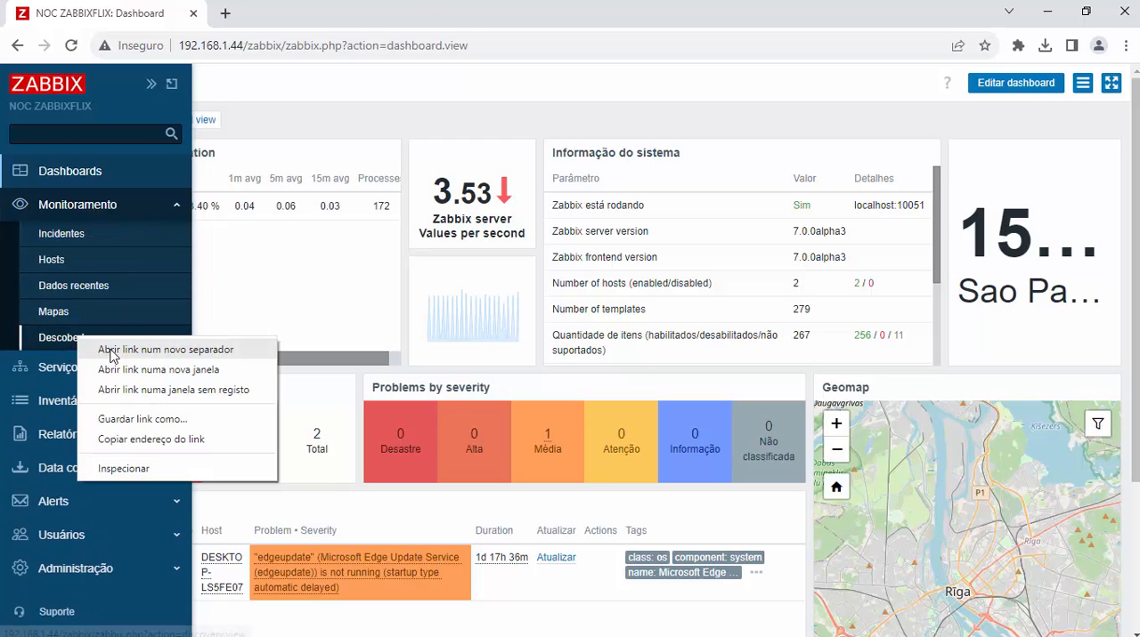
pyautogui.click(107, 353)
pyautogui.scroll(-3, 35, 285)
pyautogui.click(93, 337)
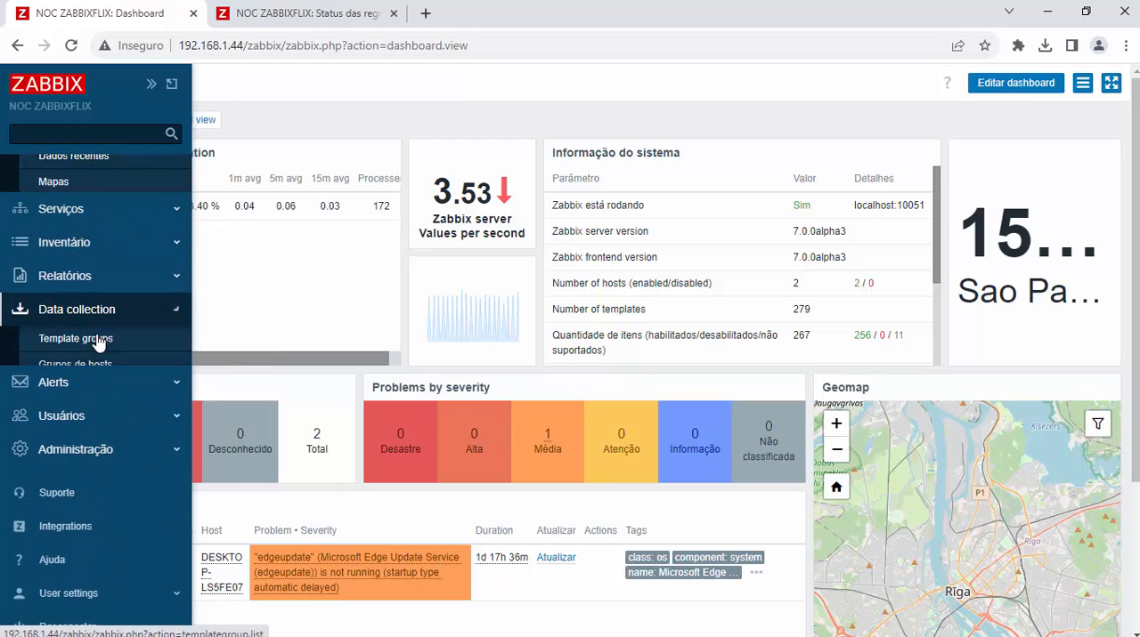
pyautogui.click(85, 394)
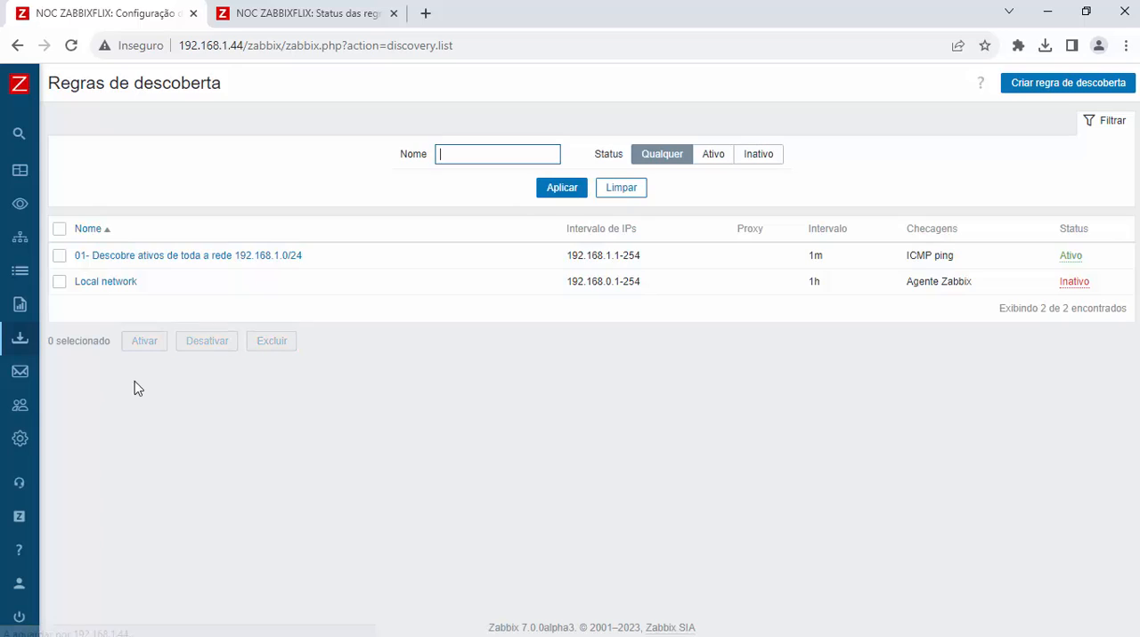
# Step: Filter the discovery status page by the rule "01- Descobre ativos de toda a rede 192.168.1.0/24"
pyautogui.click(296, 16)
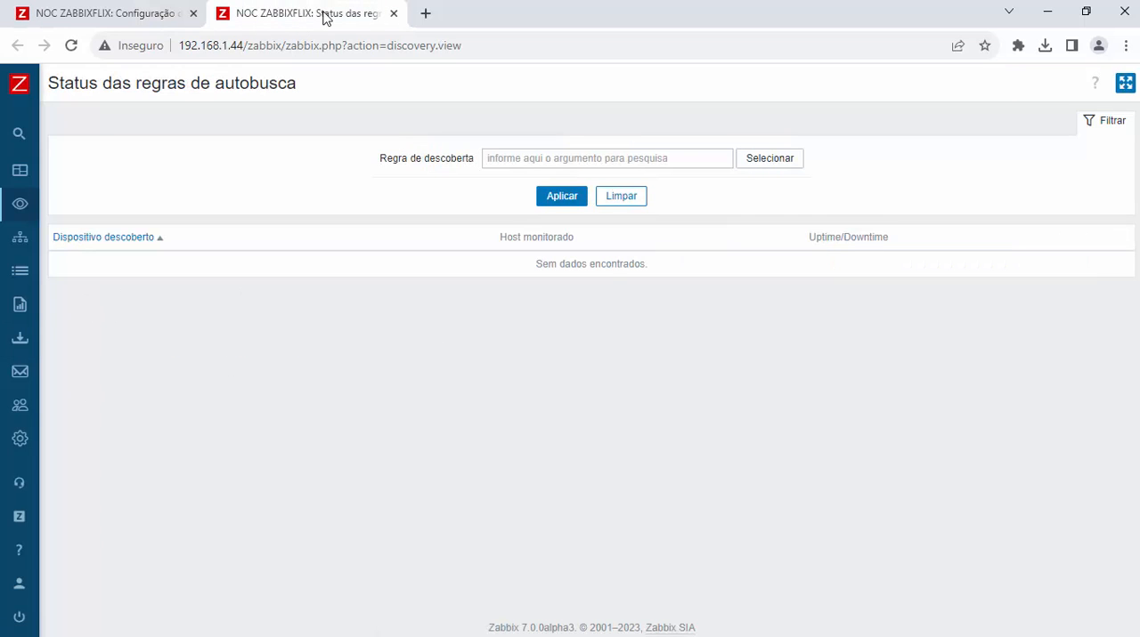
pyautogui.click(563, 196)
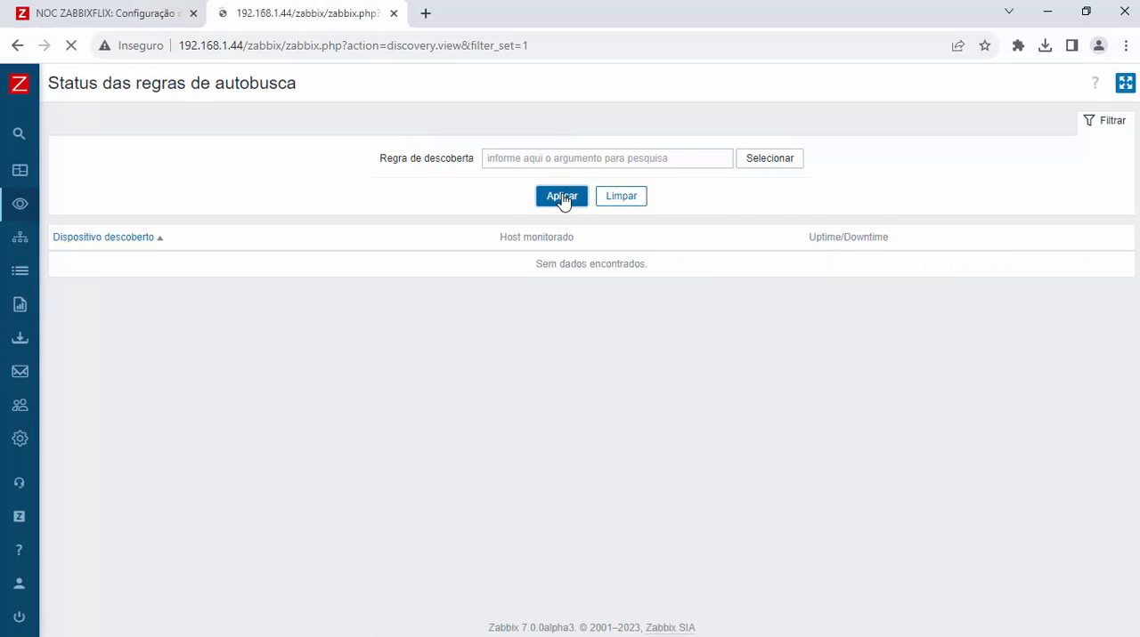
pyautogui.click(782, 162)
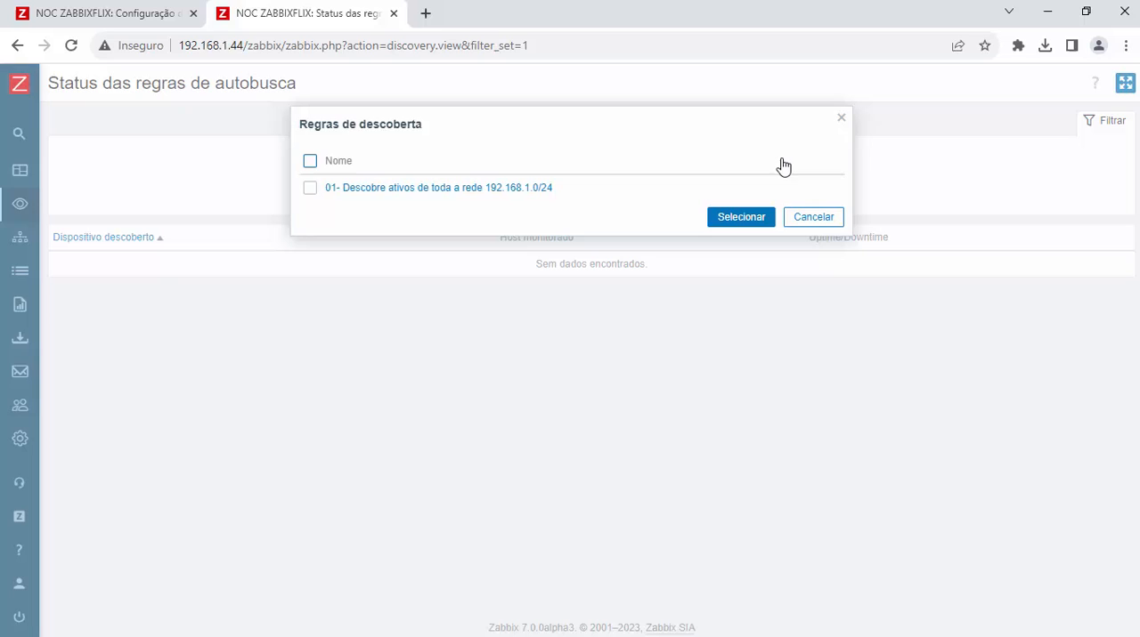
pyautogui.click(428, 190)
pyautogui.click(572, 218)
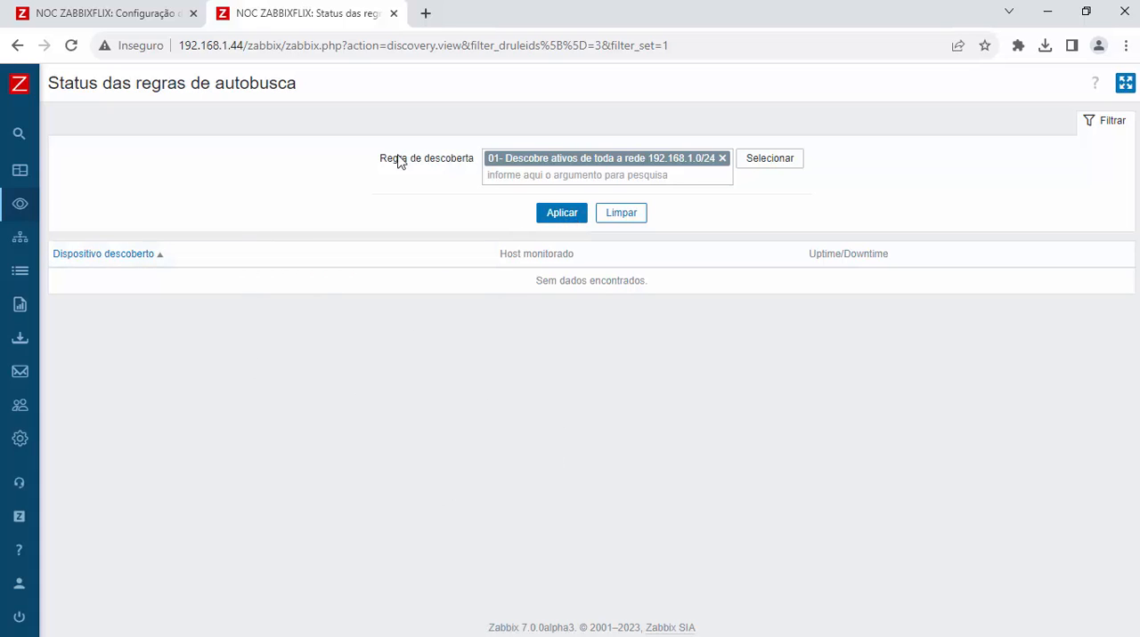
pyautogui.click(562, 214)
# Step: Return to the discovery rules list and refresh it repeatedly to check the state of the network rule
pyautogui.click(134, 12)
pyautogui.click(557, 191)
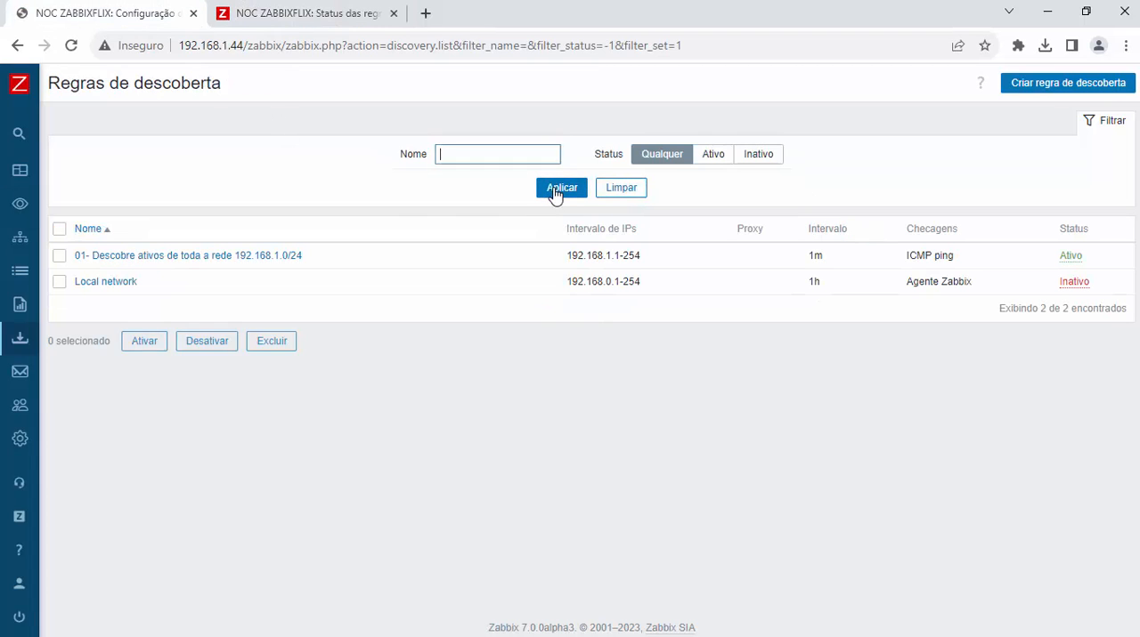
pyautogui.click(556, 193)
pyautogui.click(555, 194)
pyautogui.click(556, 193)
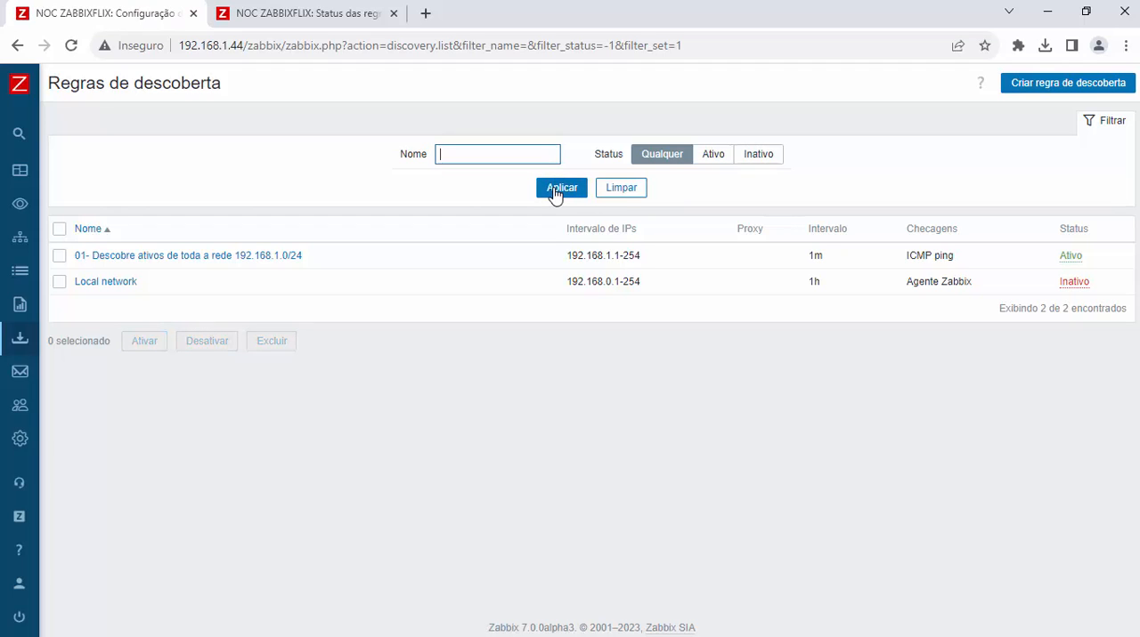
pyautogui.click(556, 193)
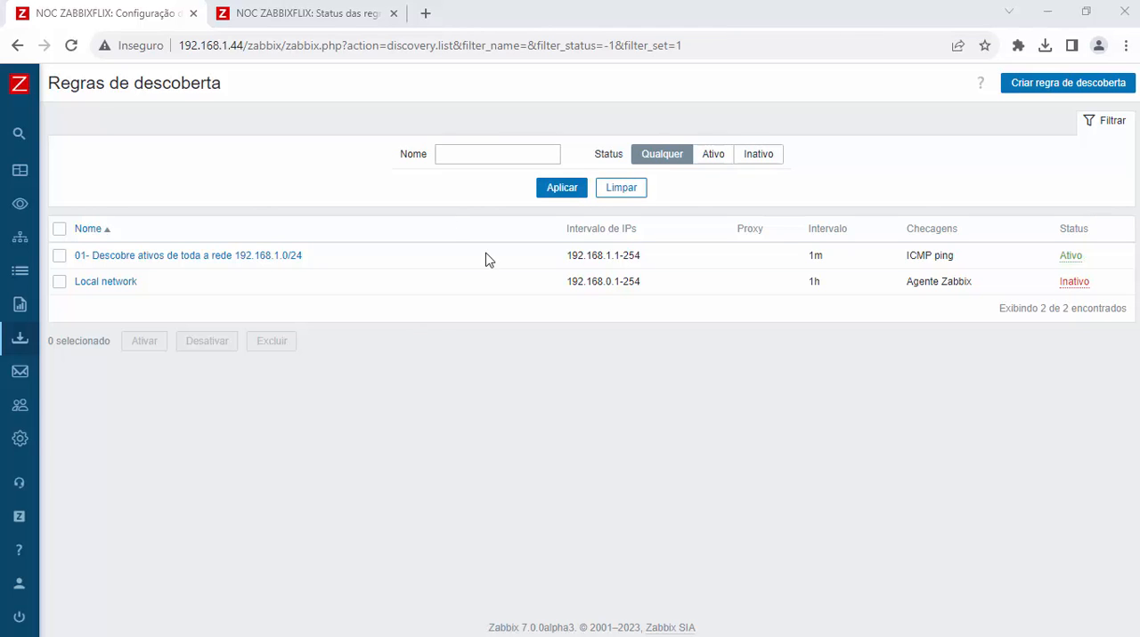
pyautogui.click(558, 194)
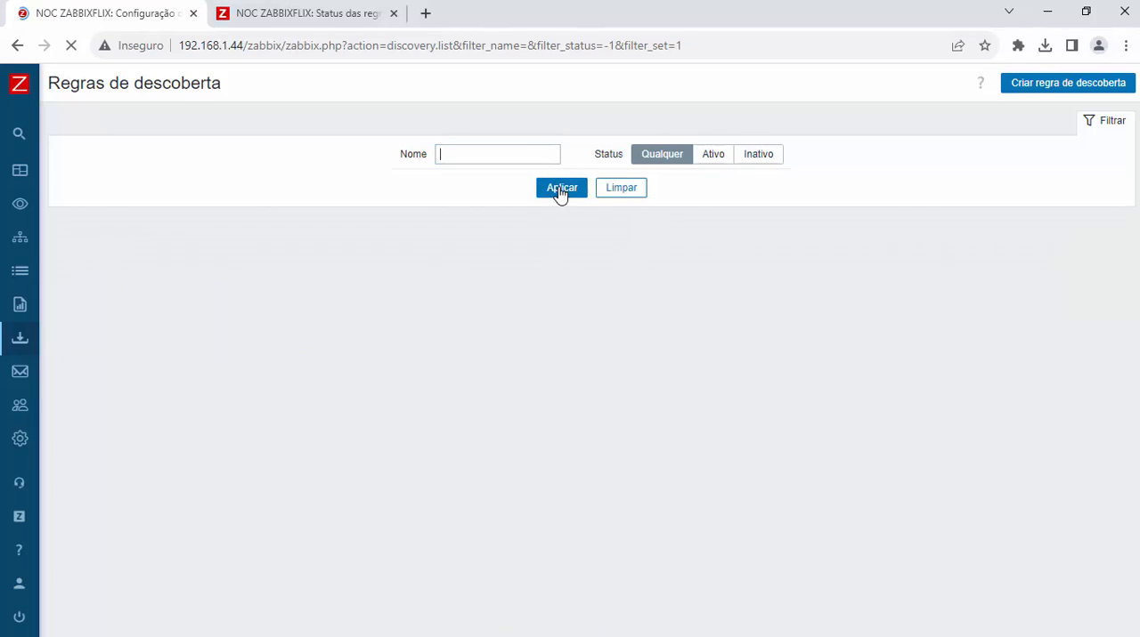
pyautogui.click(559, 193)
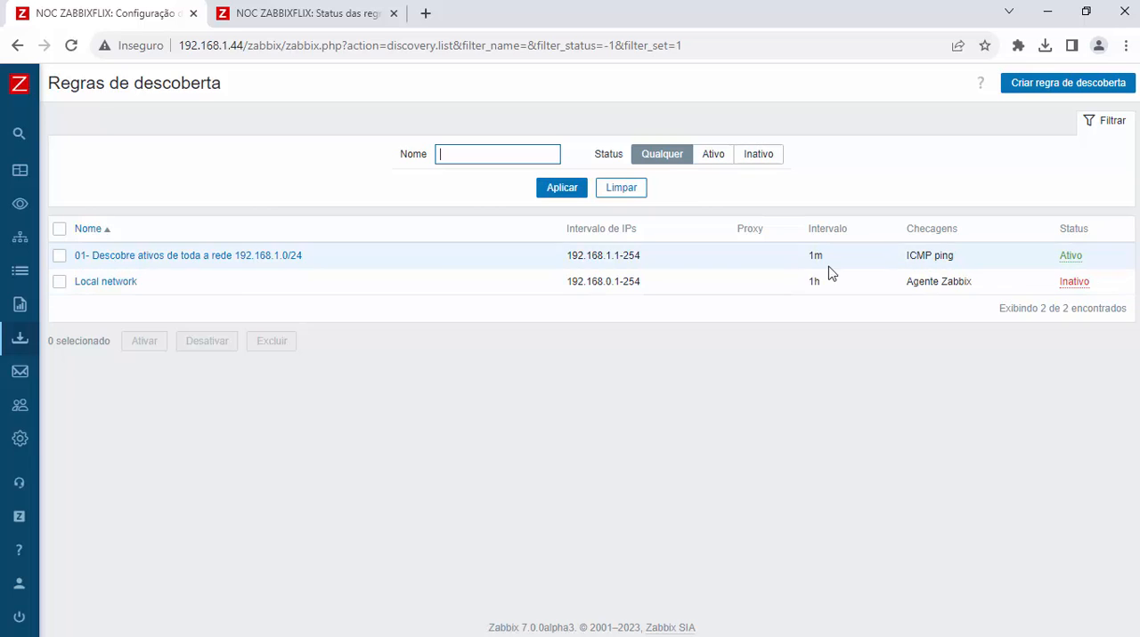
pyautogui.click(558, 187)
pyautogui.click(558, 191)
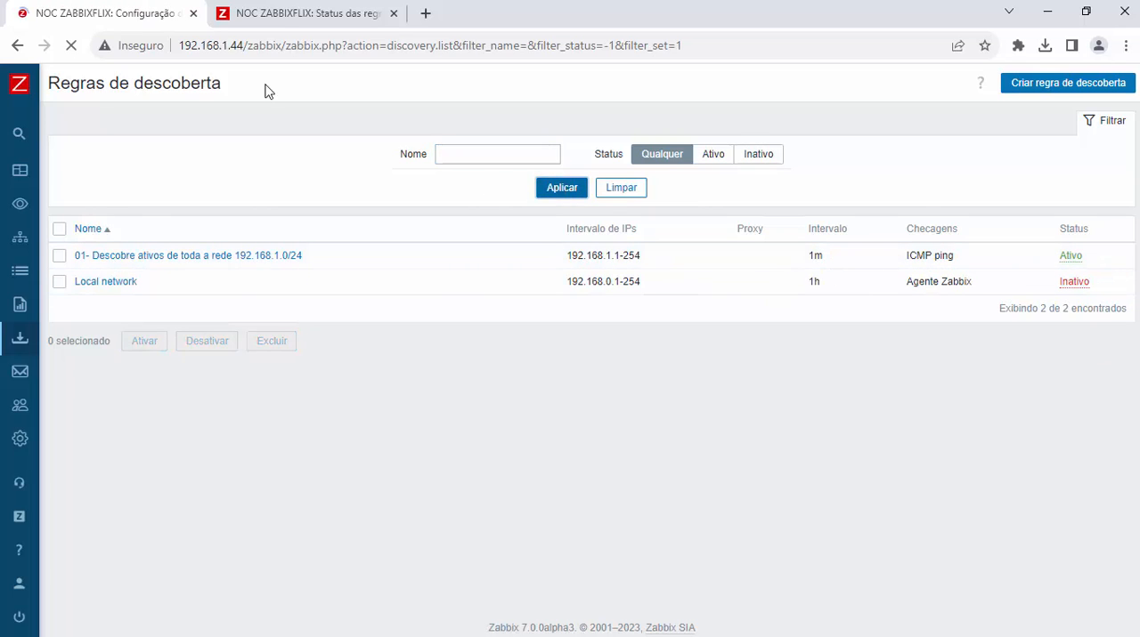
# Step: Refresh the discovery status page and examine the discovered device names and the monitored host column
pyautogui.click(323, 13)
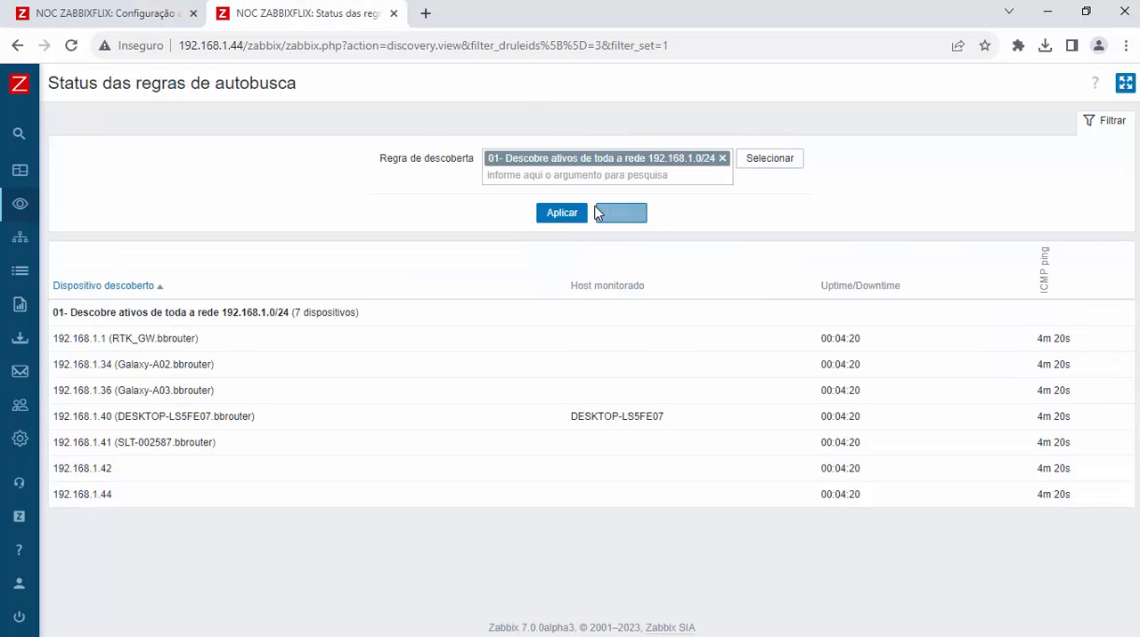
pyautogui.click(556, 214)
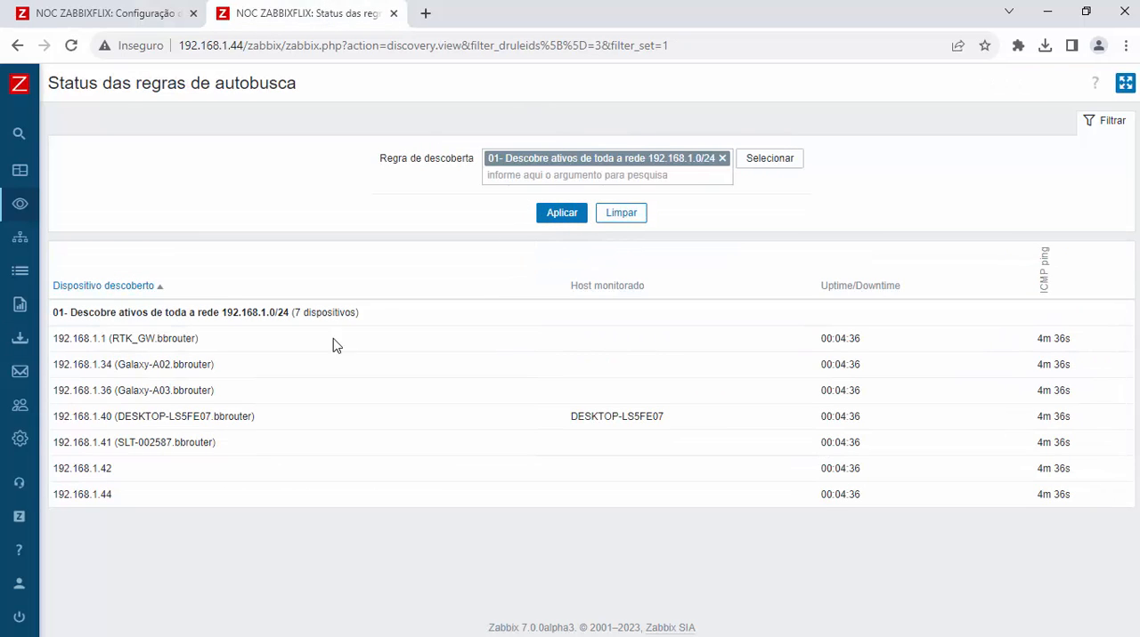
pyautogui.moveTo(110, 338); pyautogui.dragTo(76, 343)
pyautogui.click(165, 367)
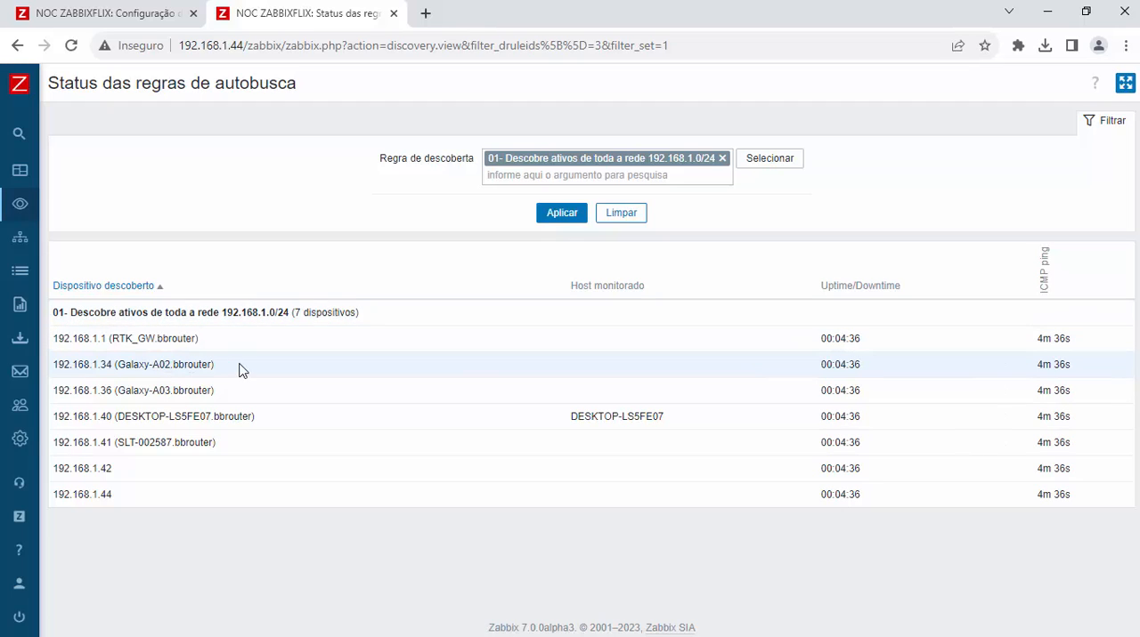
pyautogui.moveTo(241, 369); pyautogui.dragTo(114, 366)
pyautogui.click(239, 408)
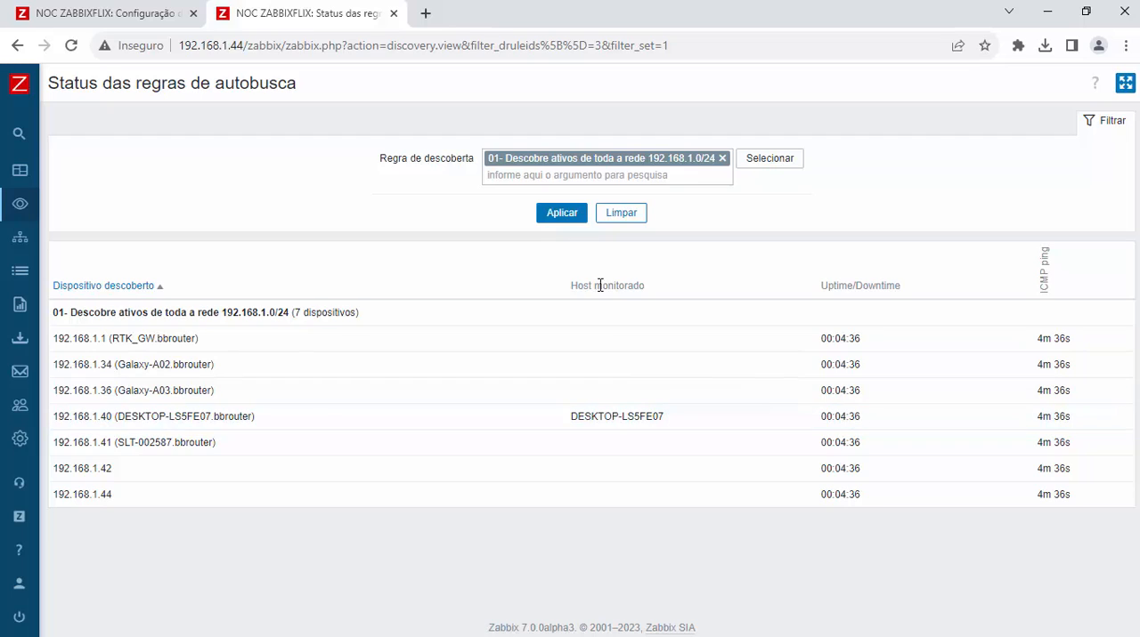
pyautogui.moveTo(573, 287); pyautogui.dragTo(669, 295)
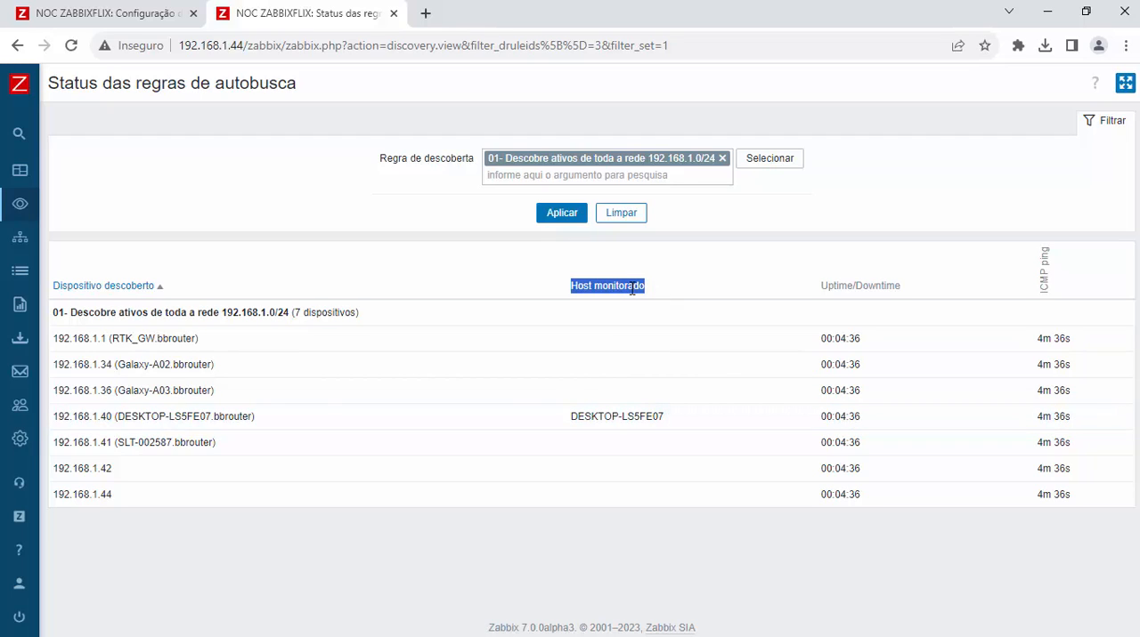
pyautogui.click(626, 421)
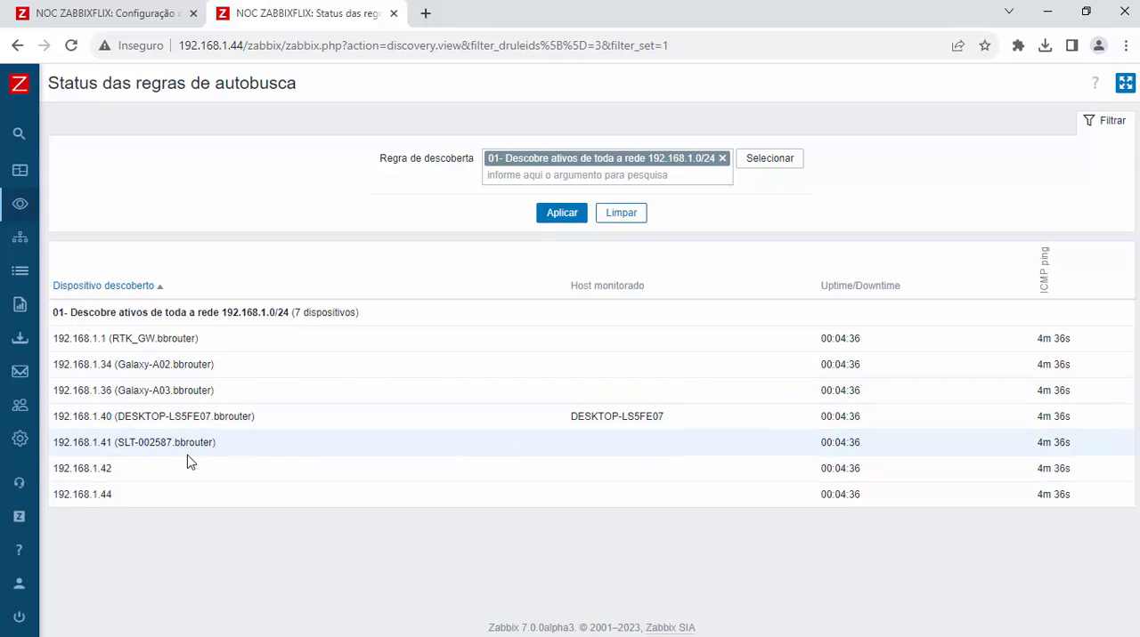
# Step: Copy the name SLT-002587 of the discovered device 192.168.1.41 and open the hosts configuration list in a new browser tab
pyautogui.moveTo(172, 446); pyautogui.dragTo(120, 440)
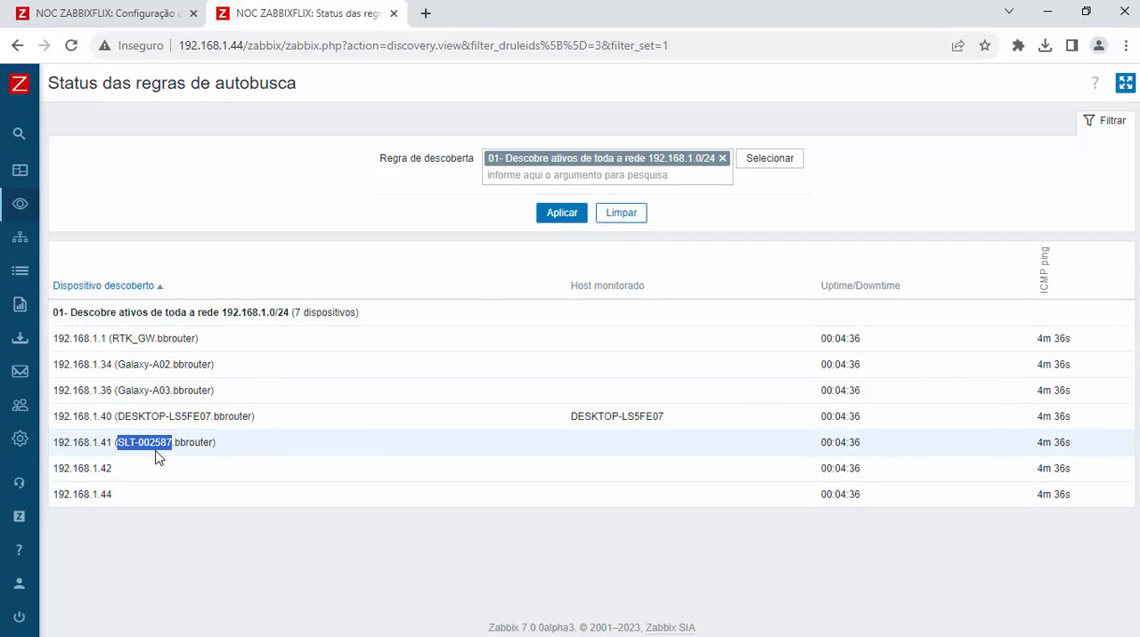
pyautogui.rightClick(156, 456)
pyautogui.click(189, 462)
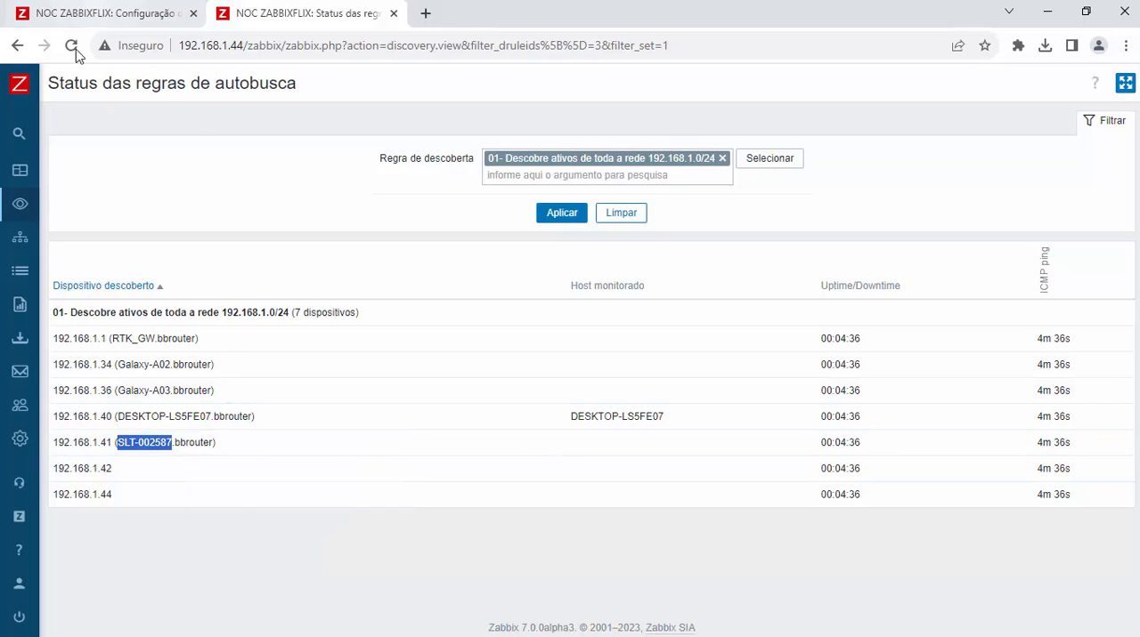
pyautogui.moveTo(21, 83)
pyautogui.click(80, 339)
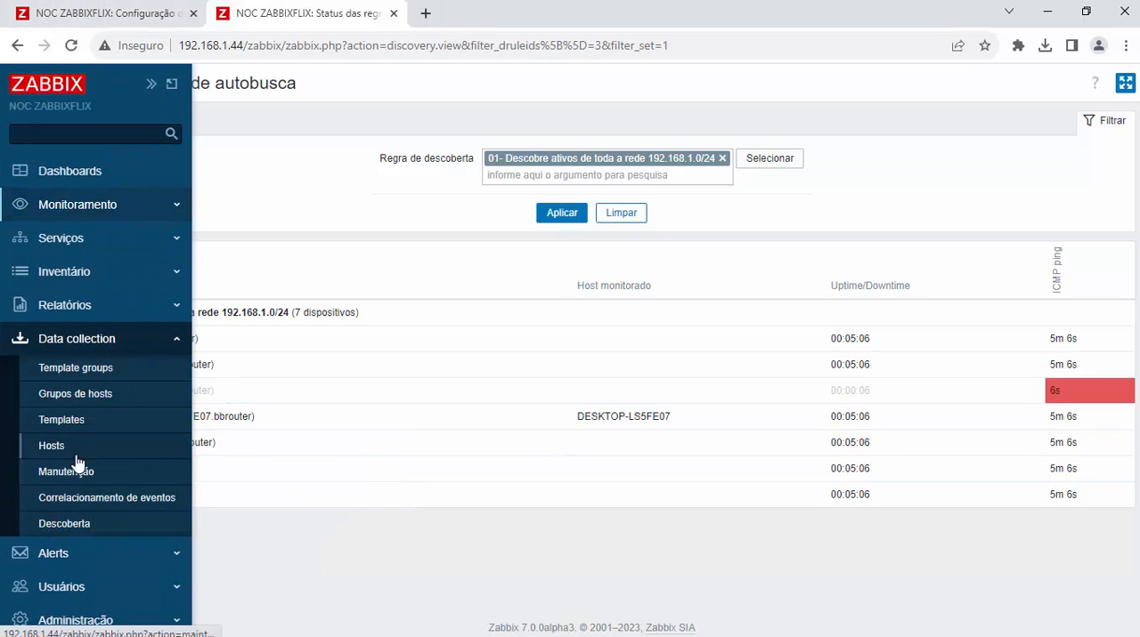
pyautogui.middleClick(40, 446)
pyautogui.click(480, 13)
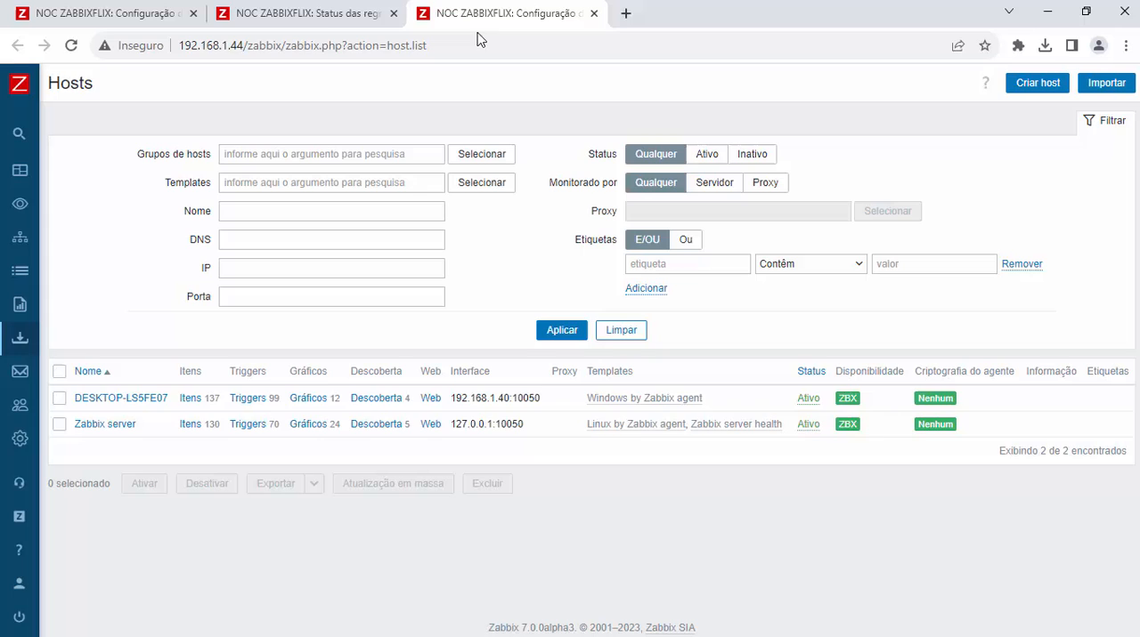
# Step: Clone the host DESKTOP-LS5FE07 as a new host named SLT-002587 and add it
pyautogui.click(143, 401)
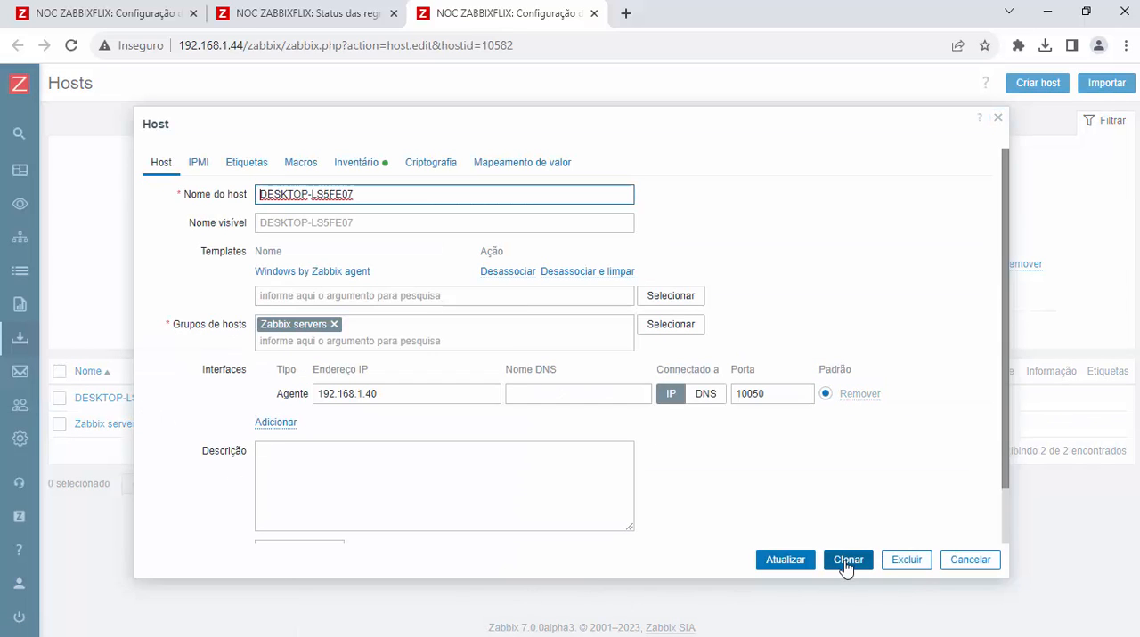
pyautogui.click(847, 560)
pyautogui.moveTo(430, 190); pyautogui.dragTo(169, 194)
pyautogui.hotkey('ctrl', 'v')
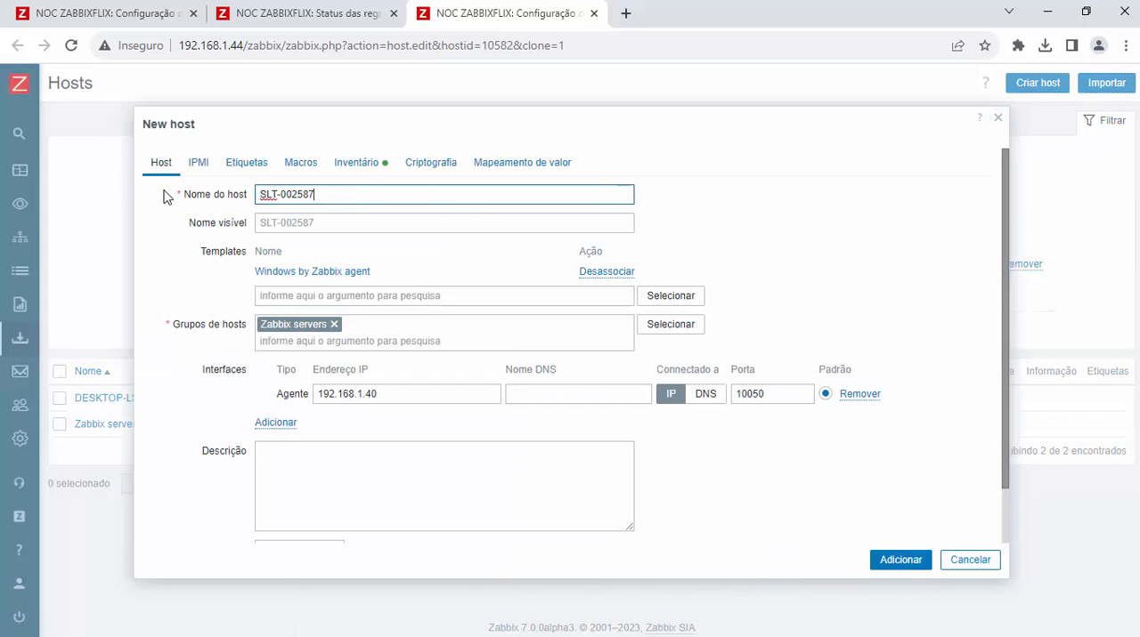
pyautogui.click(896, 563)
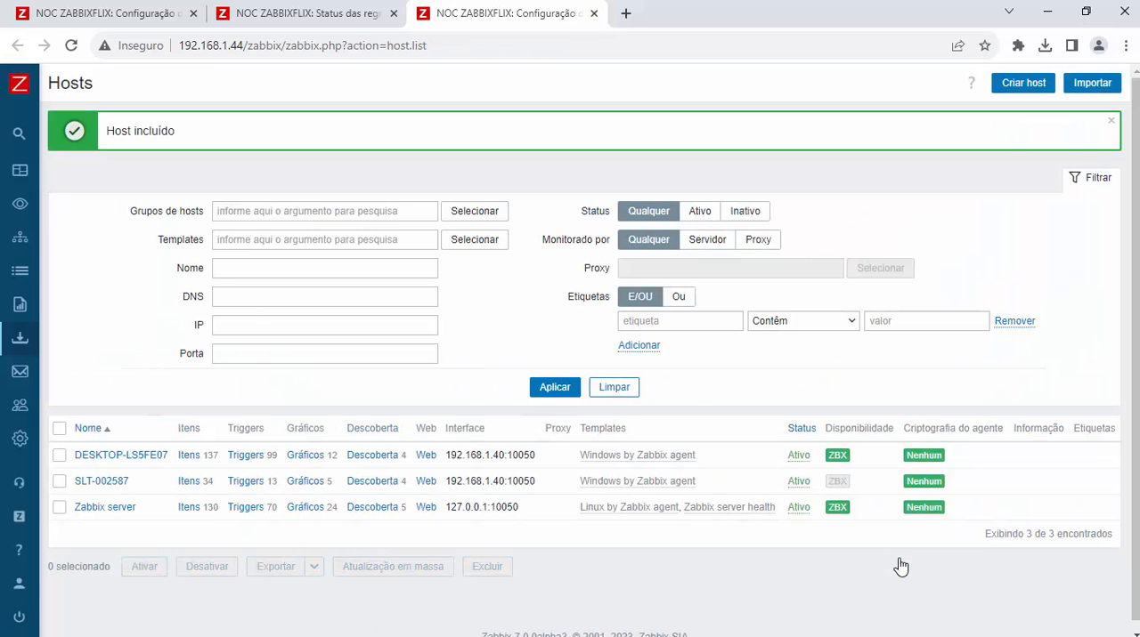
# Step: Return to the discovery status page and refresh it repeatedly to check whether 192.168.1.41 is linked to a monitored host
pyautogui.click(320, 13)
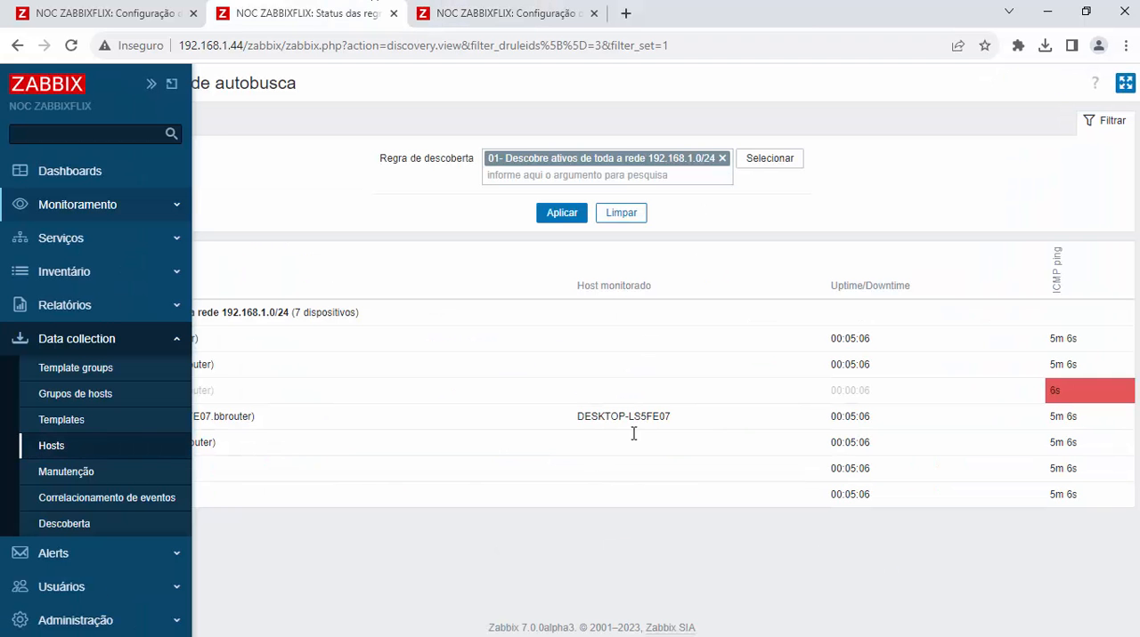
pyautogui.click(573, 214)
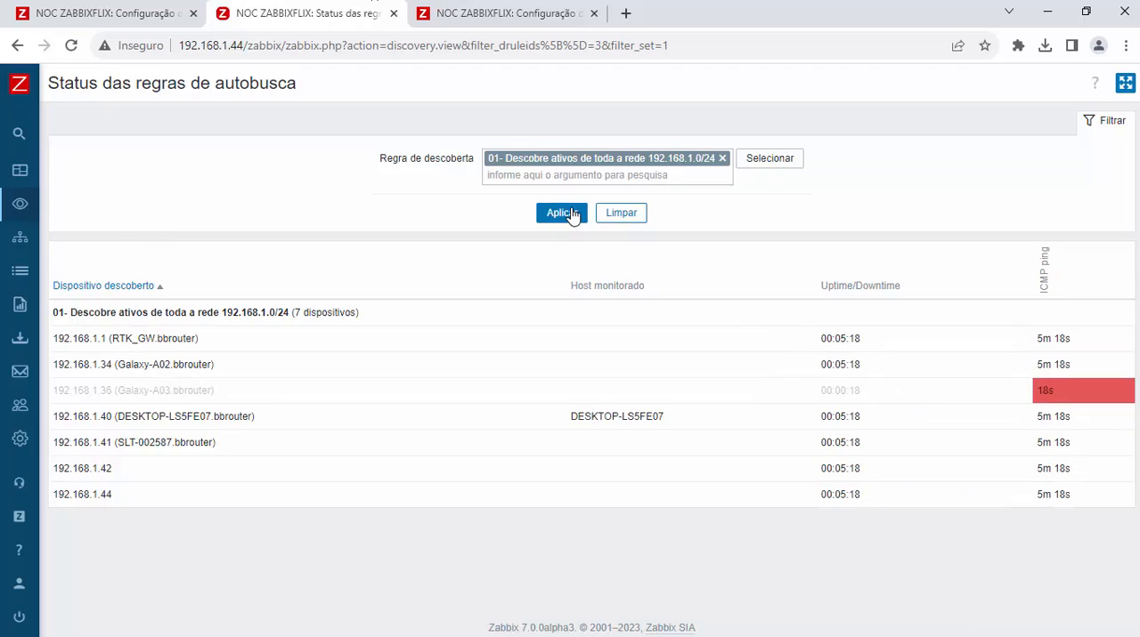
pyautogui.click(570, 216)
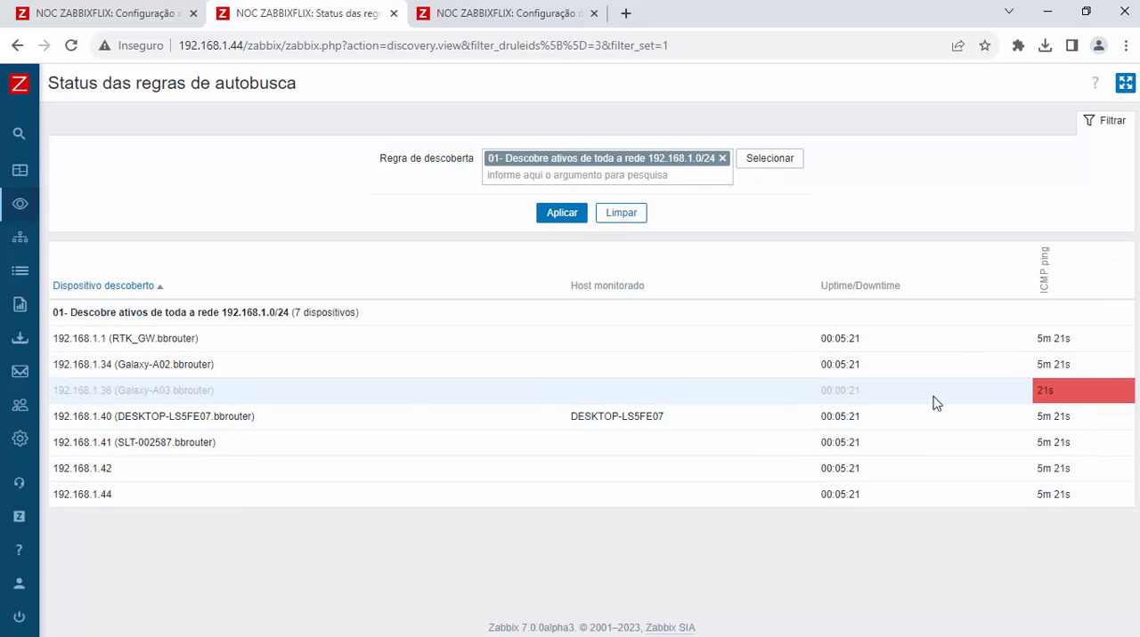
pyautogui.click(554, 216)
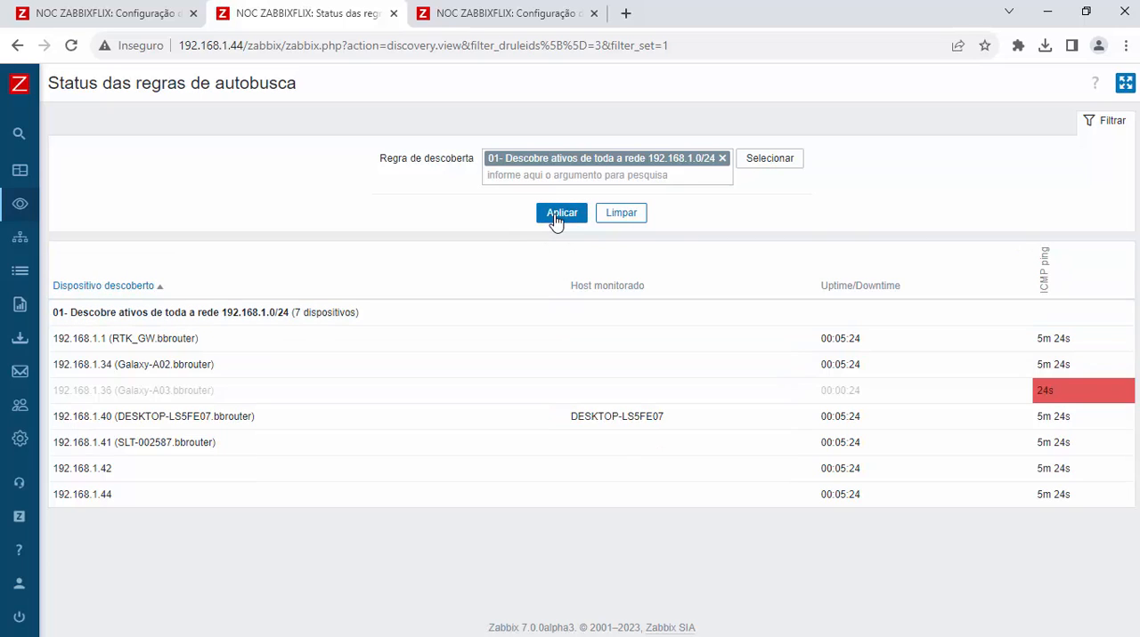
pyautogui.click(555, 219)
pyautogui.click(555, 219)
pyautogui.click(555, 219)
pyautogui.click(555, 219)
pyautogui.click(554, 219)
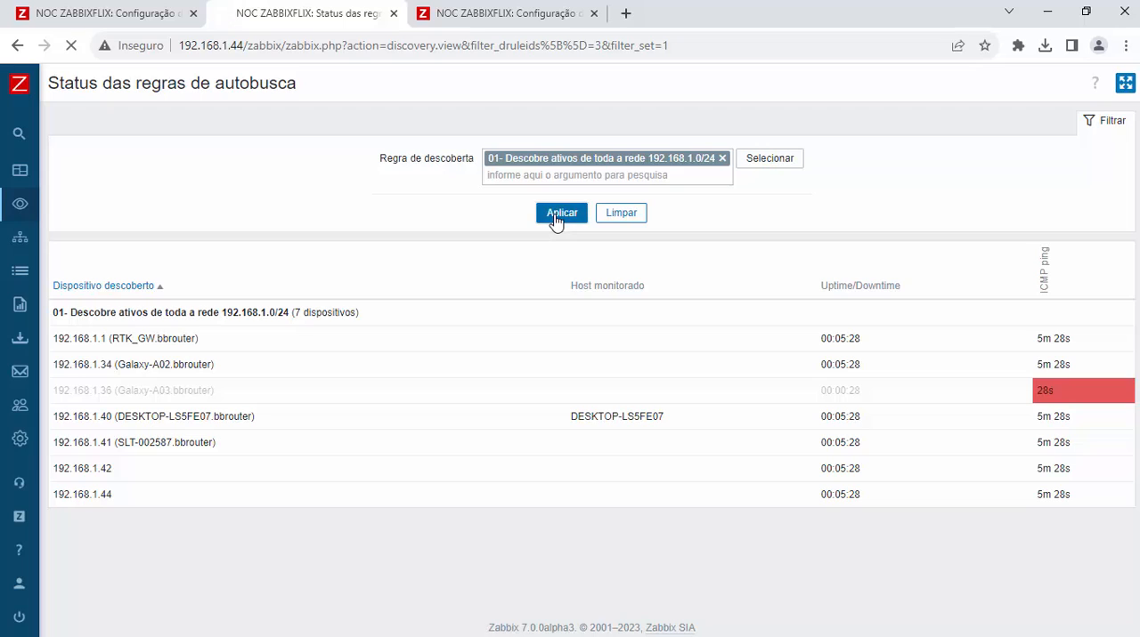
# Step: Keep refreshing the filtered discovery status and check the monitored host column for 192.168.1.41
pyautogui.click(554, 219)
pyautogui.click(554, 219)
pyautogui.click(555, 219)
pyautogui.click(555, 219)
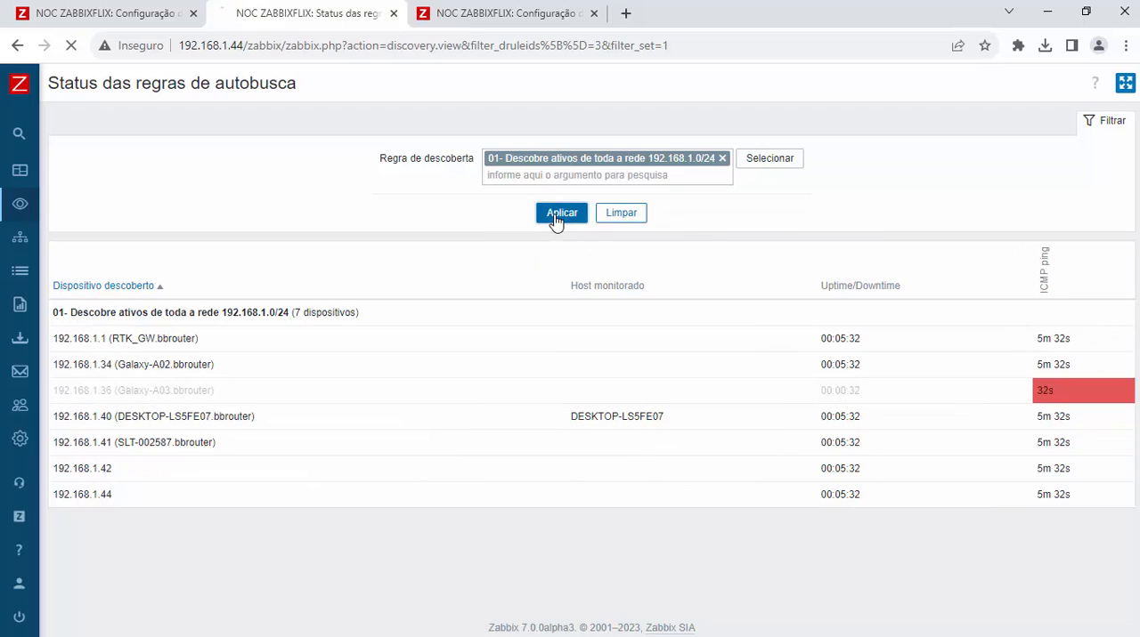
pyautogui.click(555, 219)
pyautogui.click(554, 219)
pyautogui.click(554, 219)
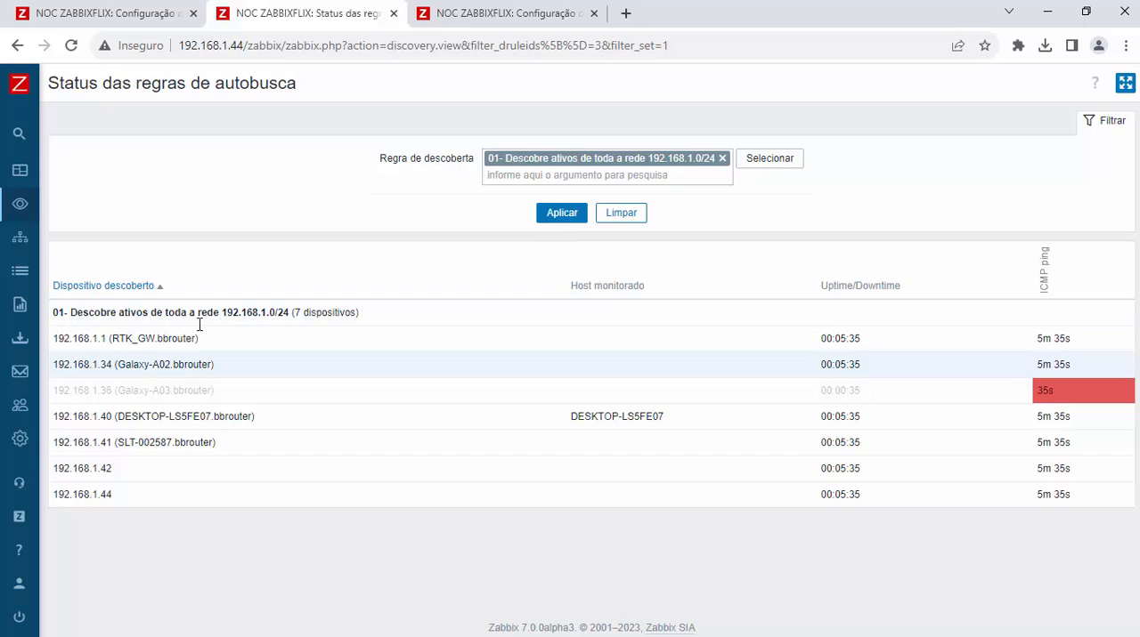
# Step: Check the discovery rules list, then refresh the discovery status repeatedly to compare the host links of 192.168.1.40 and 192.168.1.41
pyautogui.click(182, 13)
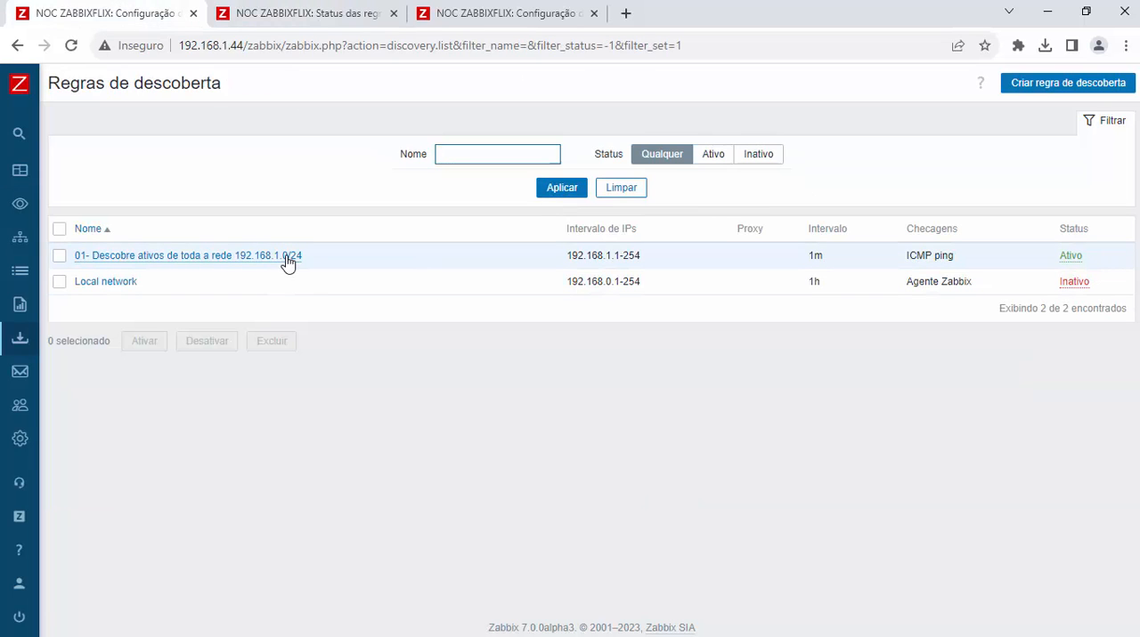
pyautogui.click(331, 16)
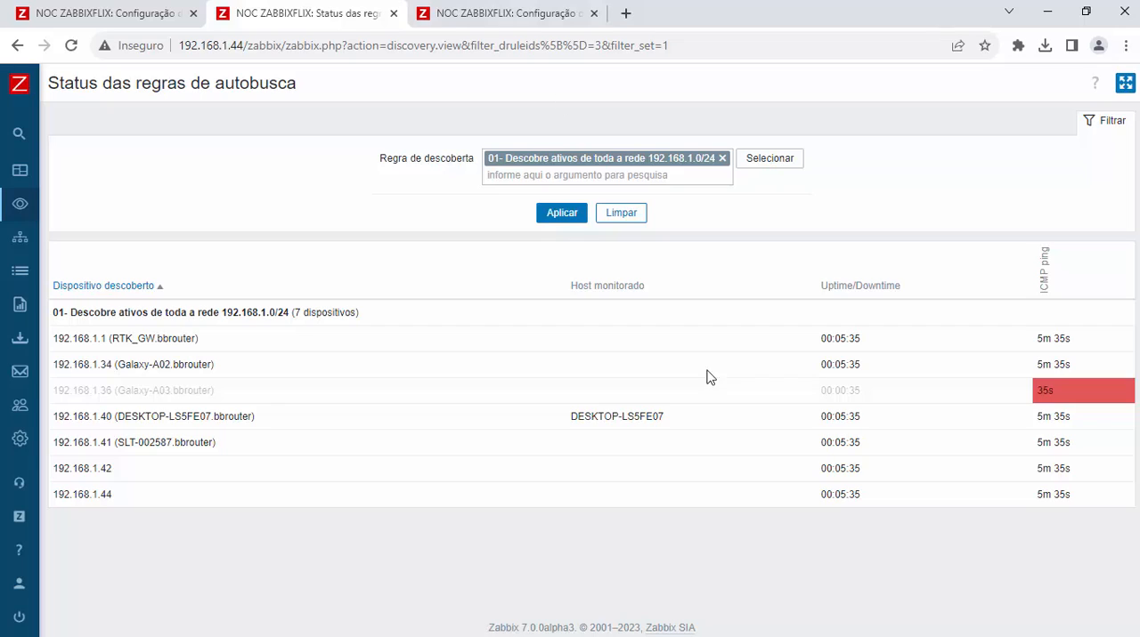
pyautogui.click(558, 213)
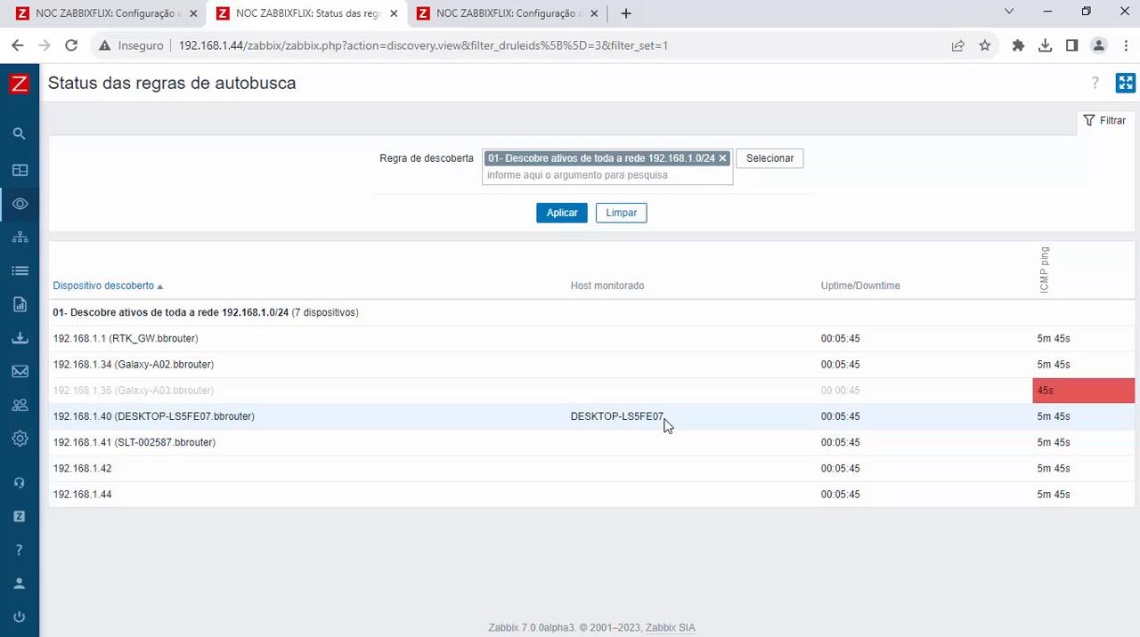
pyautogui.click(559, 215)
pyautogui.click(560, 216)
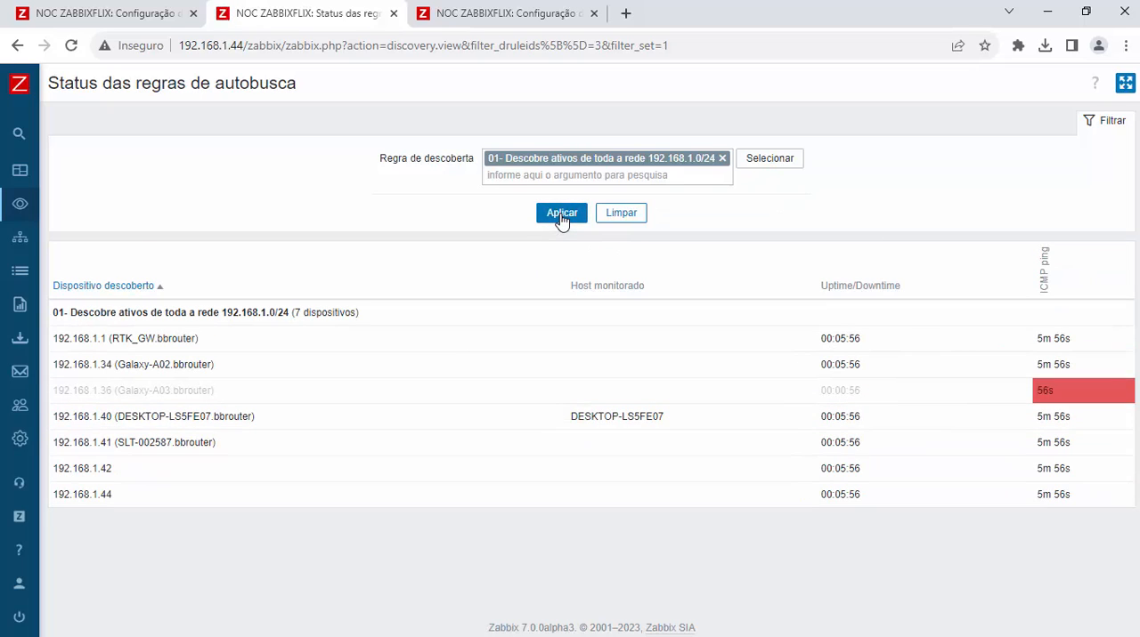
pyautogui.click(560, 216)
pyautogui.click(561, 218)
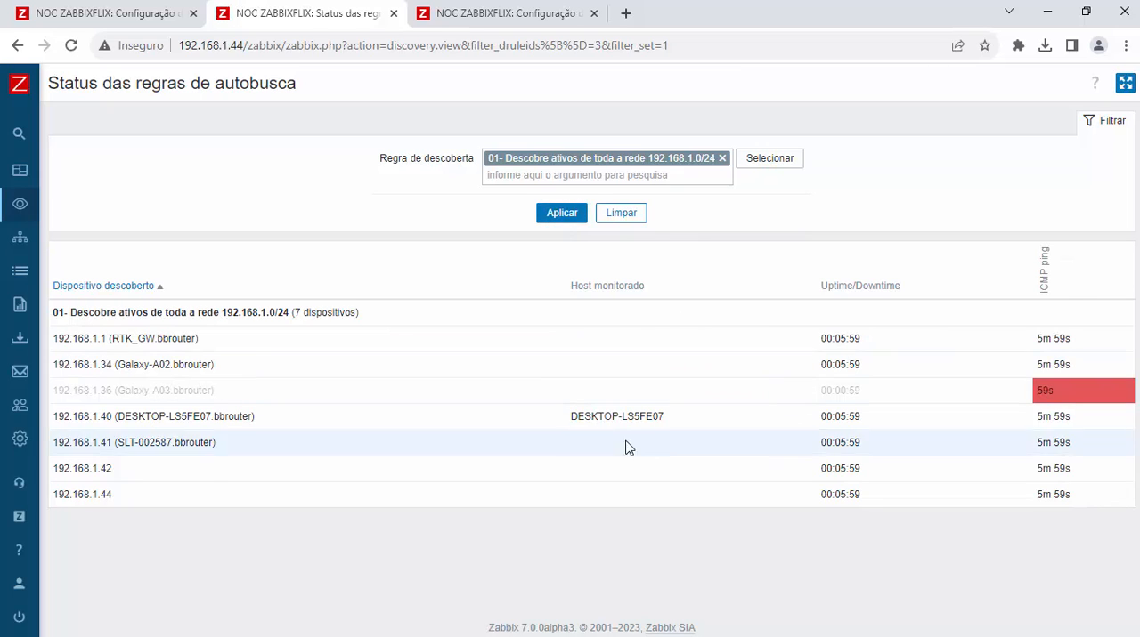
pyautogui.click(559, 217)
pyautogui.click(558, 218)
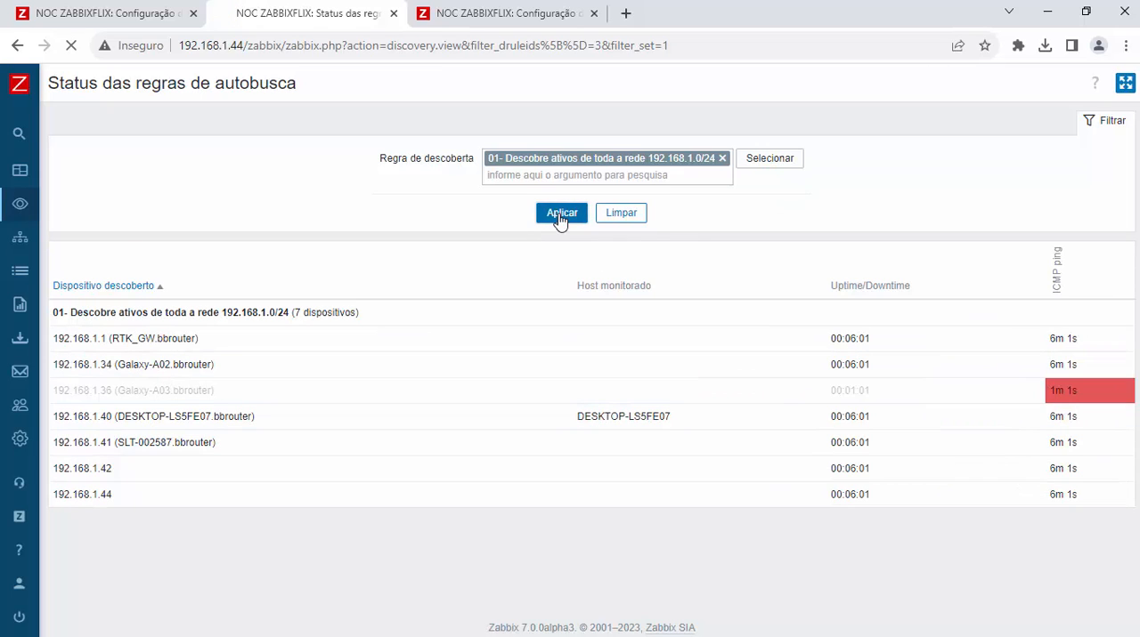
pyautogui.click(559, 219)
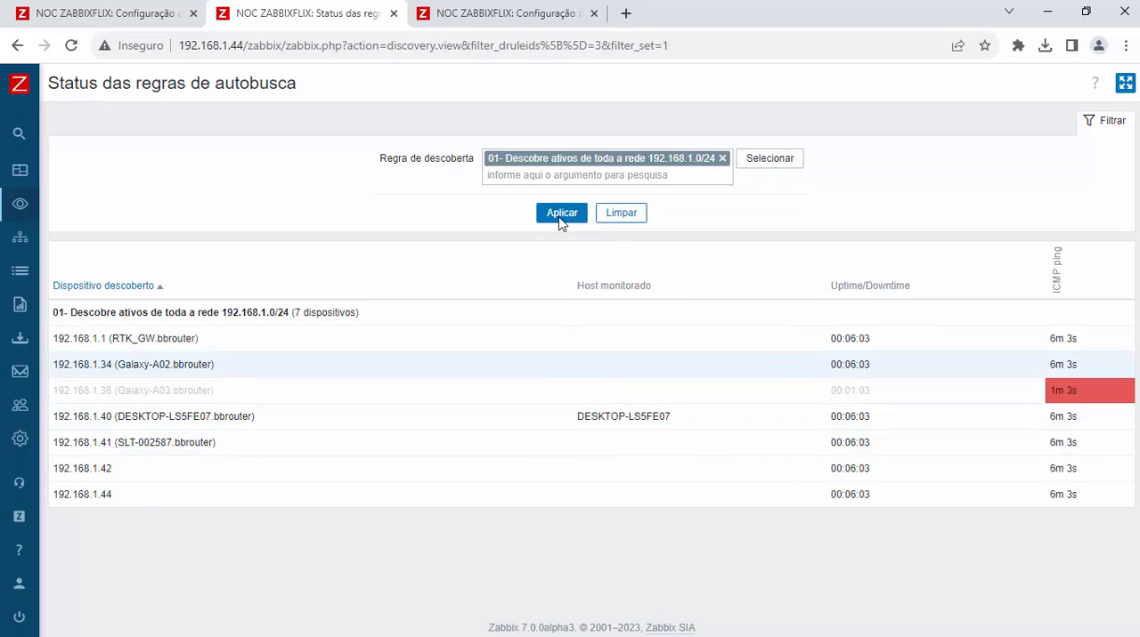
pyautogui.click(559, 219)
pyautogui.click(559, 219)
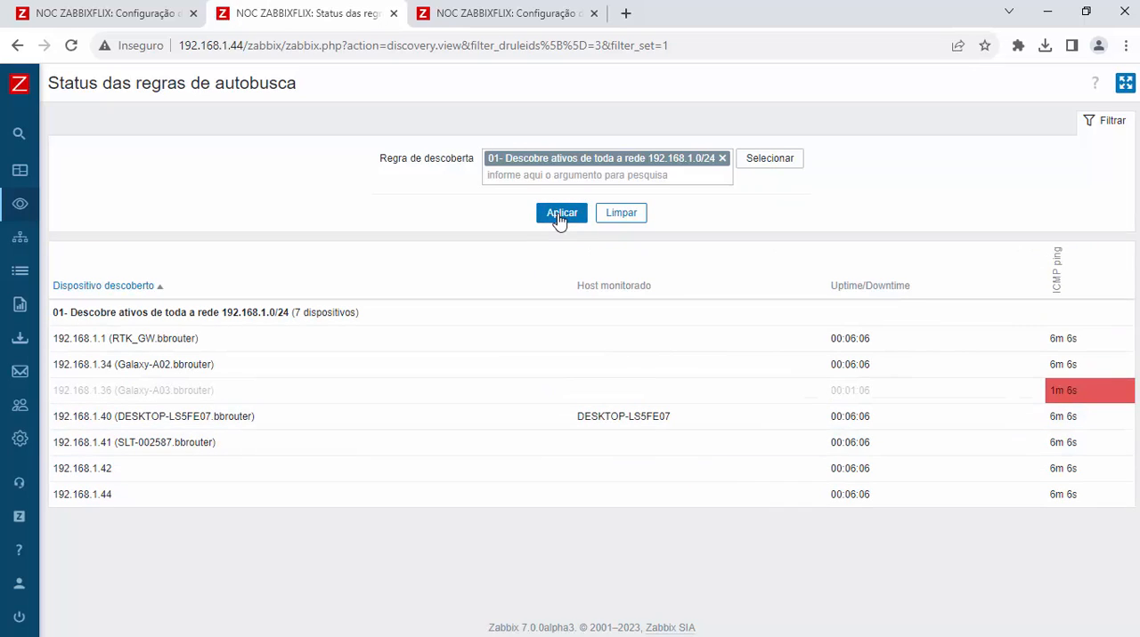
pyautogui.click(558, 219)
pyautogui.click(558, 219)
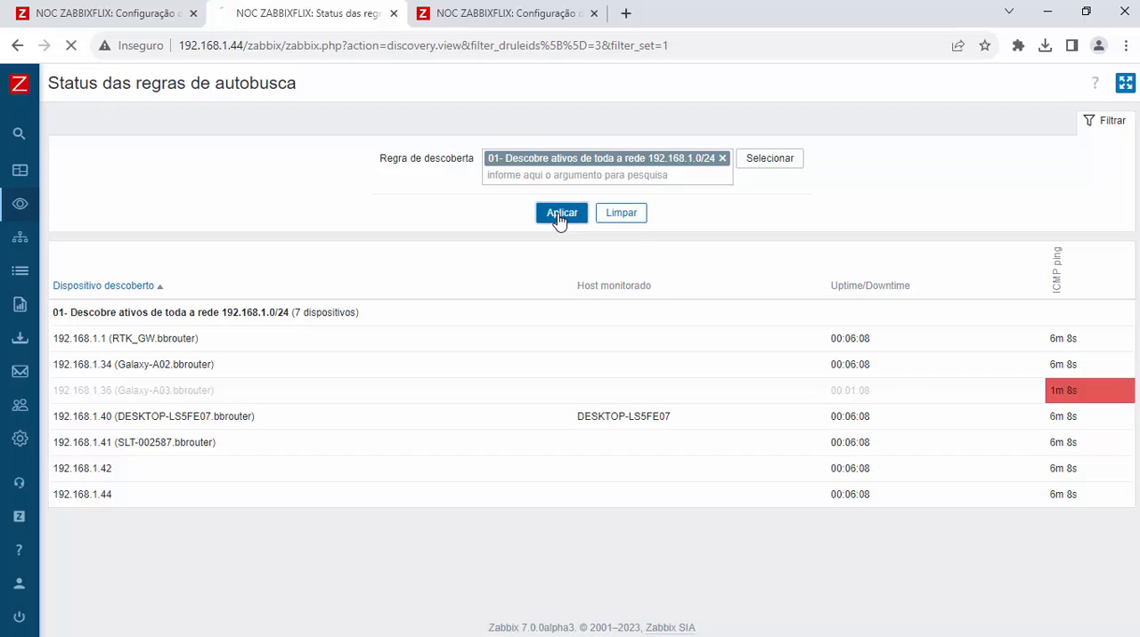
pyautogui.click(558, 219)
pyautogui.click(558, 219)
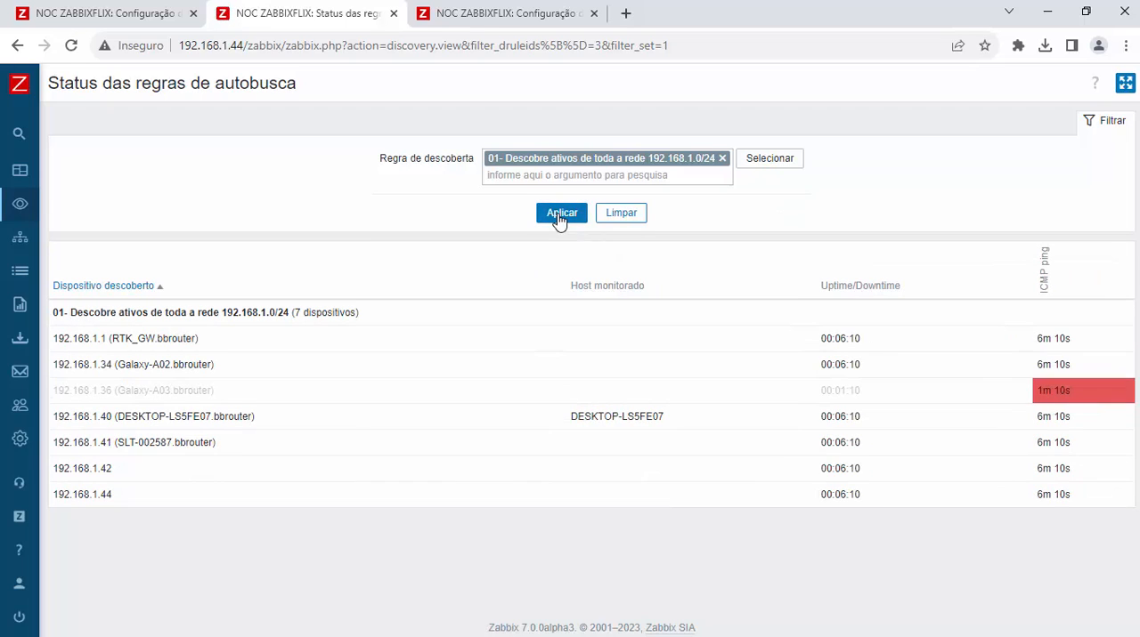
pyautogui.click(559, 219)
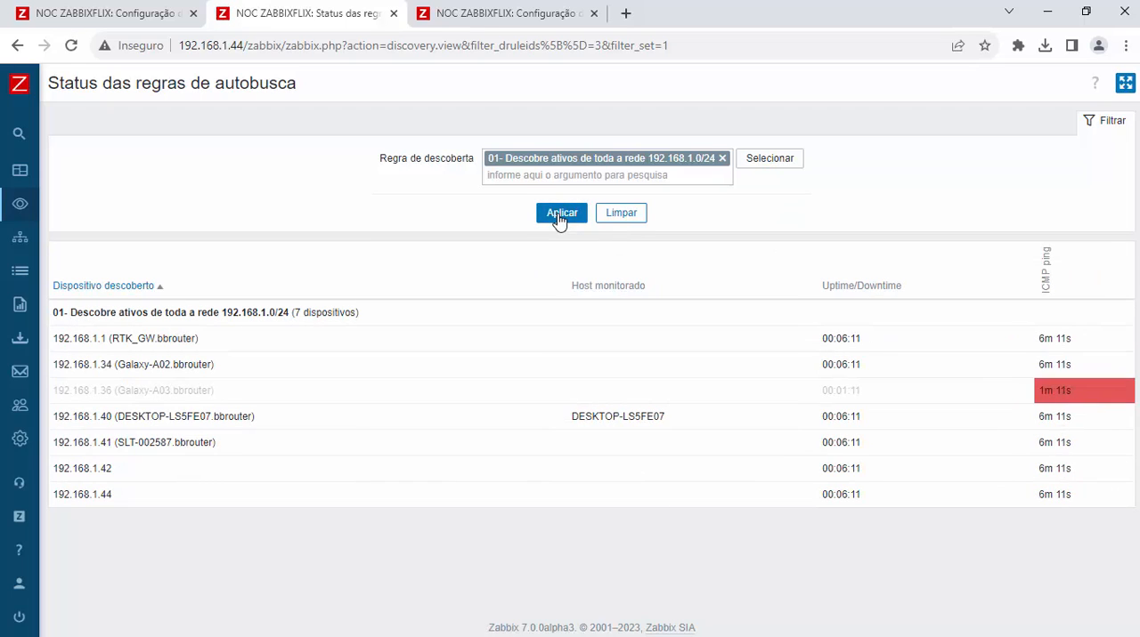
pyautogui.click(558, 219)
pyautogui.click(558, 219)
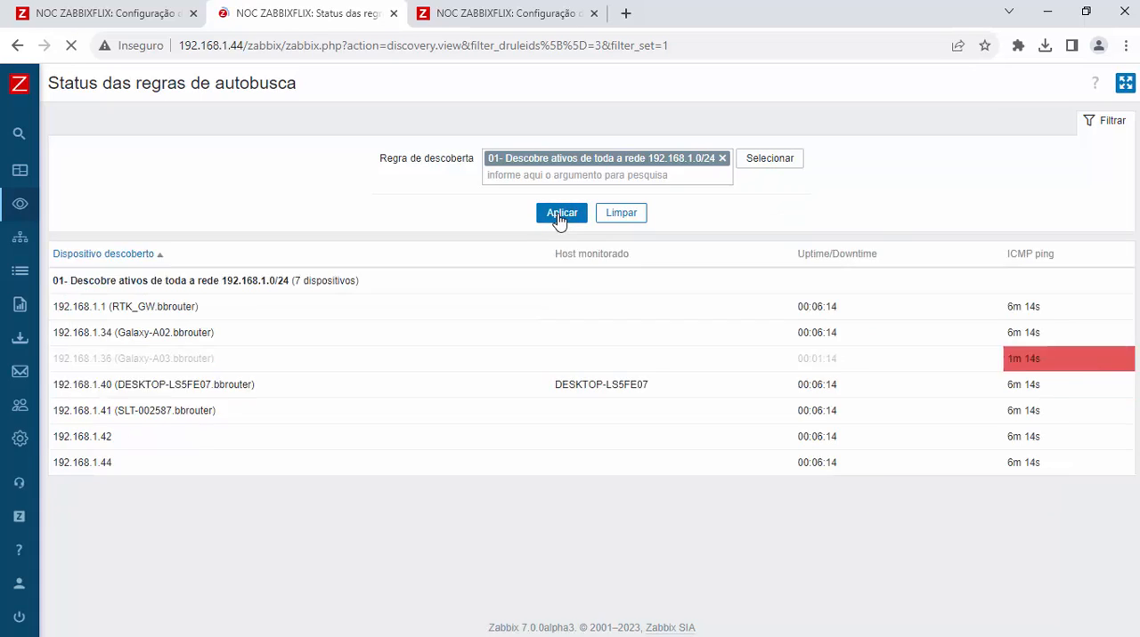
pyautogui.click(558, 219)
pyautogui.click(558, 219)
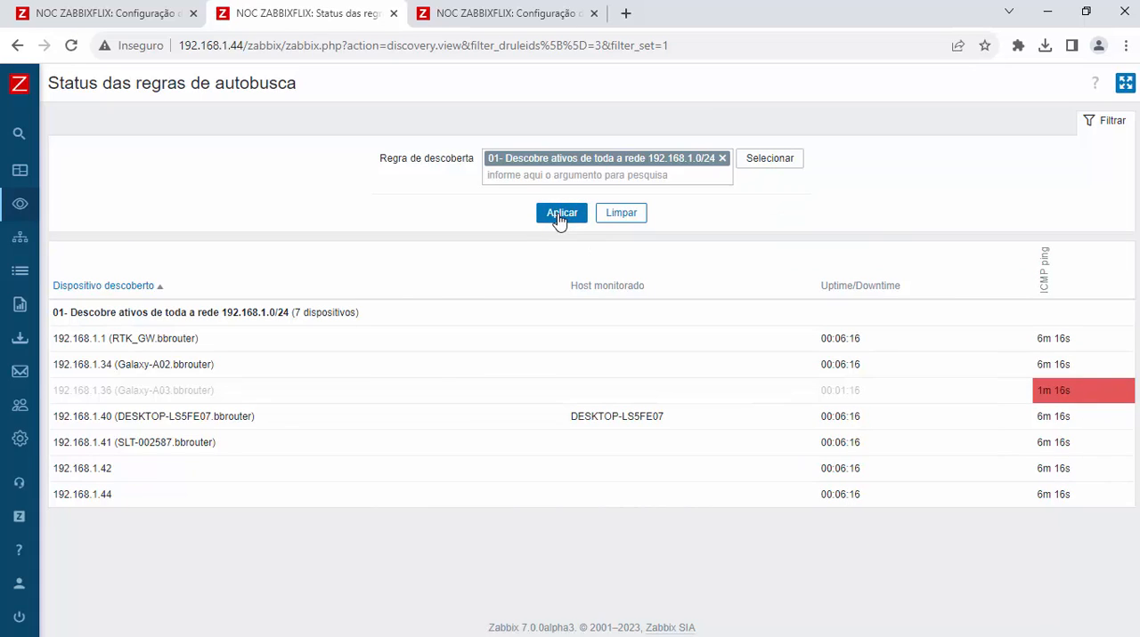
pyautogui.click(558, 219)
pyautogui.click(558, 219)
# Step: Examine the Uptime/Downtime column and the ICMP ping times of the discovered devices while refreshing the discovery status
pyautogui.moveTo(915, 295); pyautogui.dragTo(814, 289)
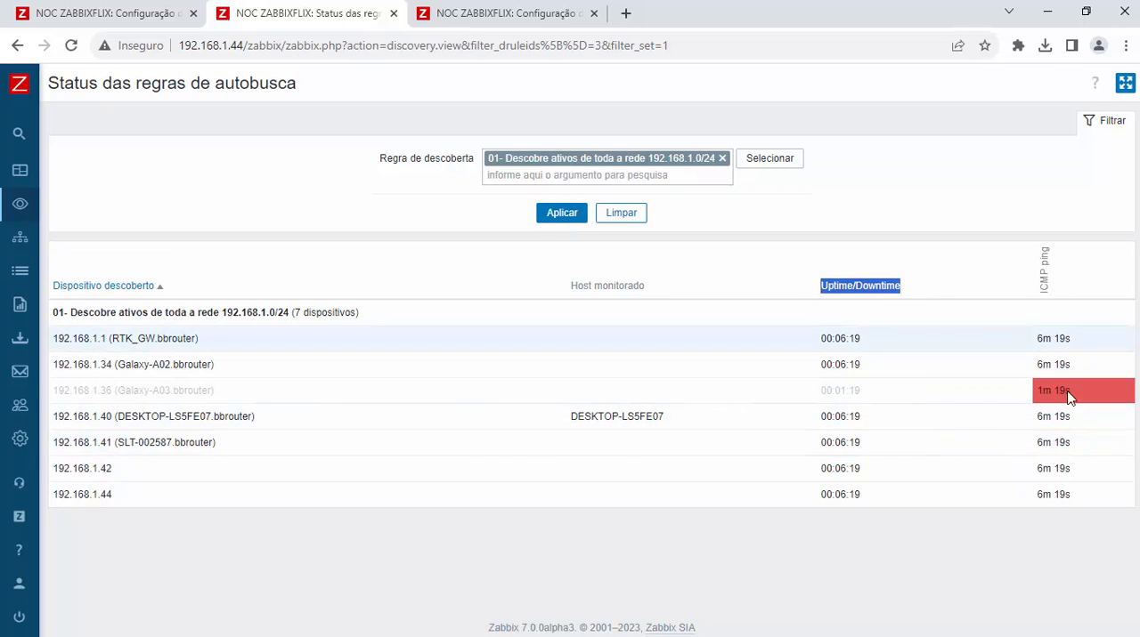
pyautogui.click(564, 218)
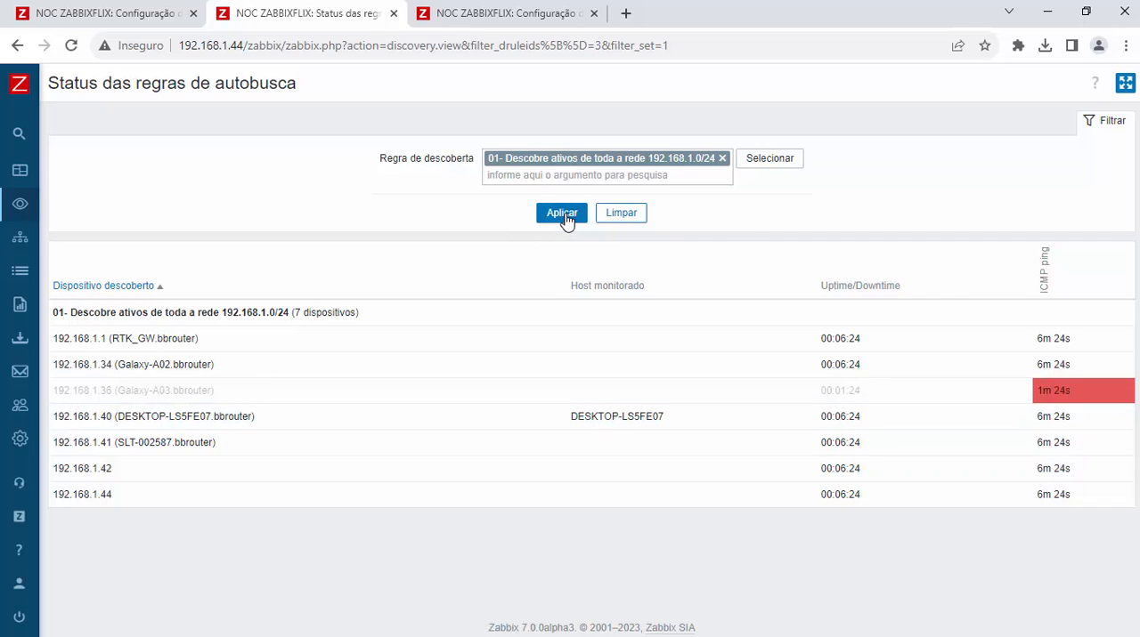
pyautogui.click(564, 218)
pyautogui.click(564, 219)
pyautogui.click(565, 218)
pyautogui.click(565, 218)
pyautogui.click(564, 218)
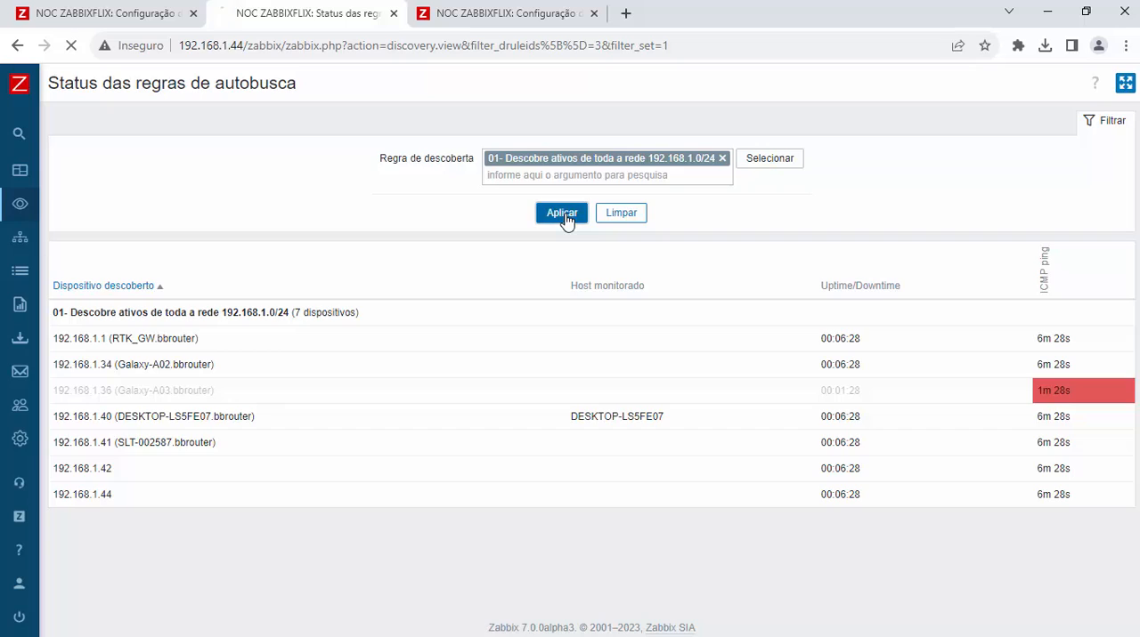
pyautogui.click(565, 218)
pyautogui.click(564, 219)
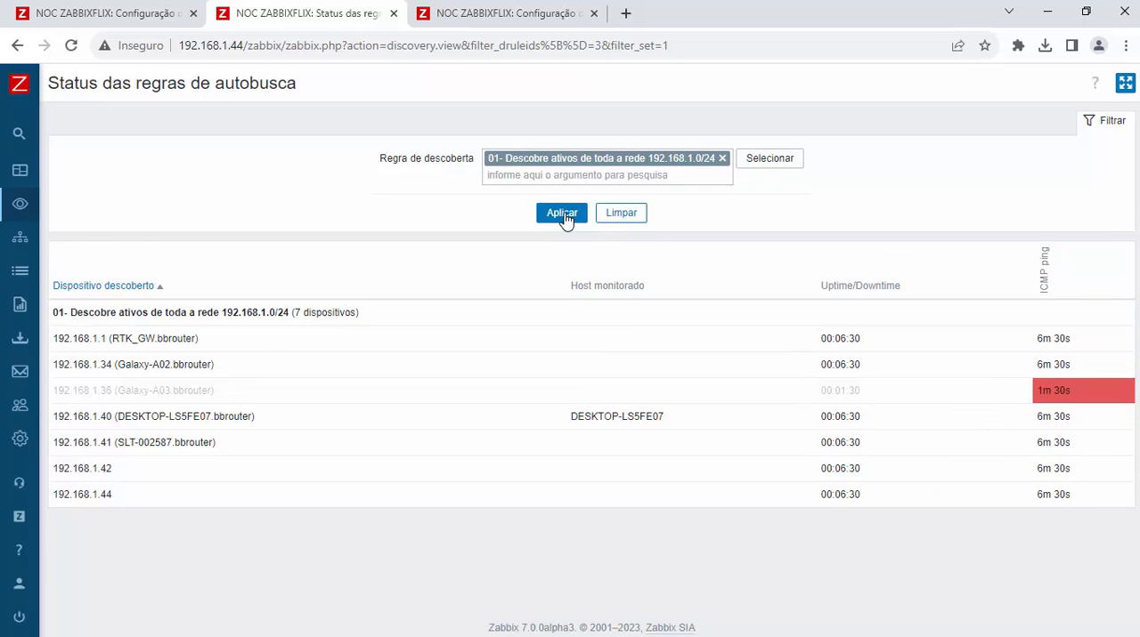
pyautogui.click(564, 218)
pyautogui.click(565, 218)
pyautogui.click(565, 218)
# Step: Clear the discovery rule filter and reload the discovery status for all rules
pyautogui.click(637, 221)
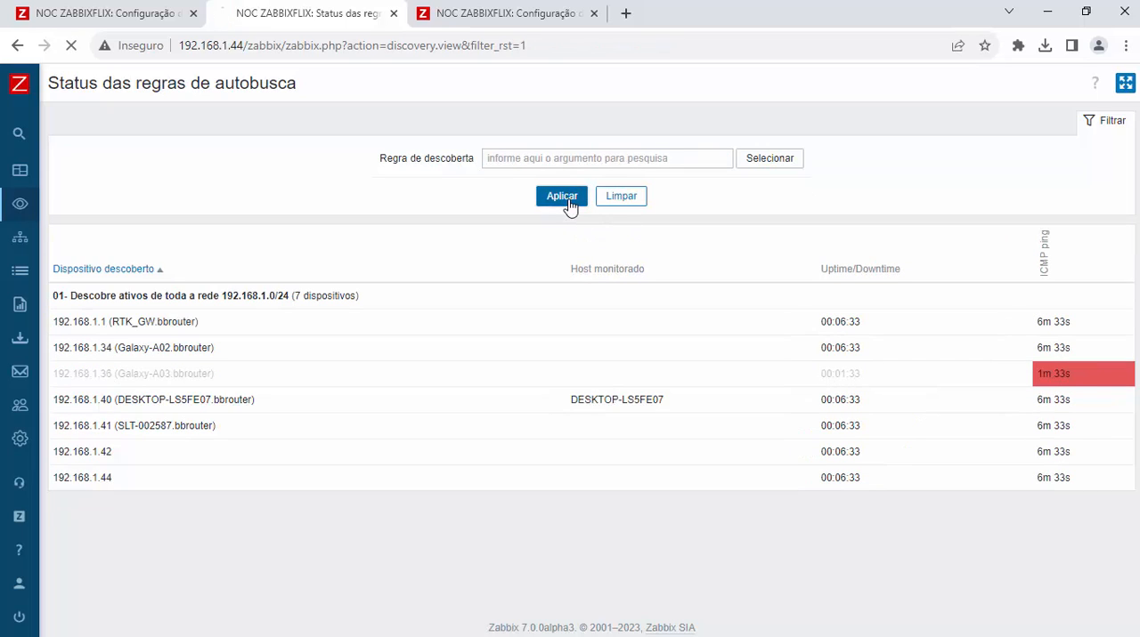
pyautogui.click(563, 197)
pyautogui.click(562, 198)
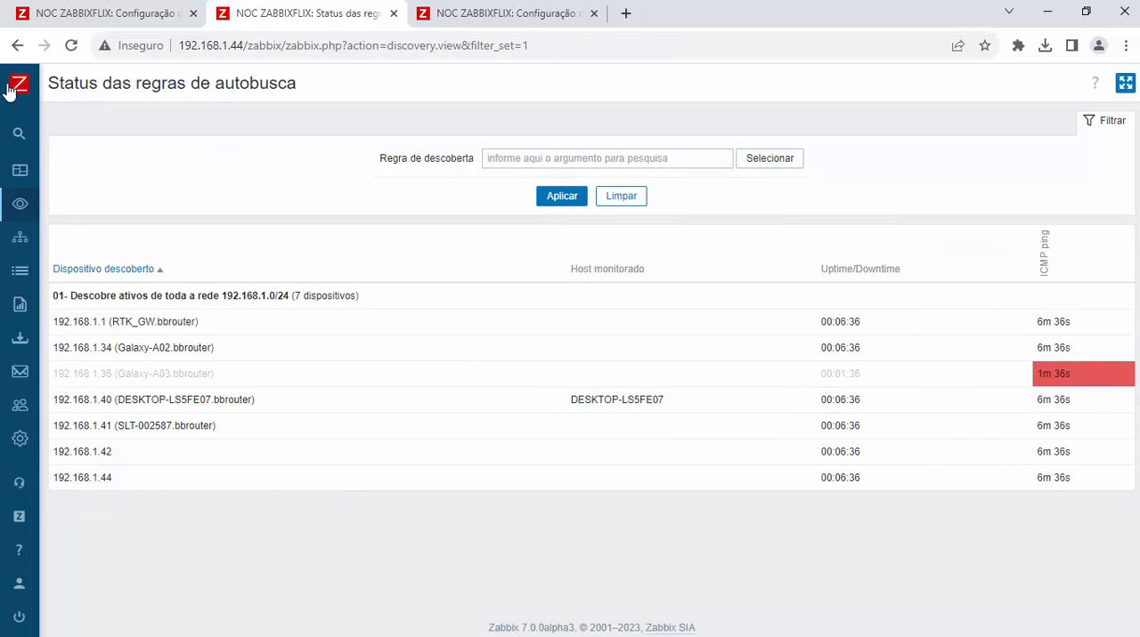
# Step: Refresh the hosts configuration list and check the interface and availability of host SLT-002587
pyautogui.click(437, 15)
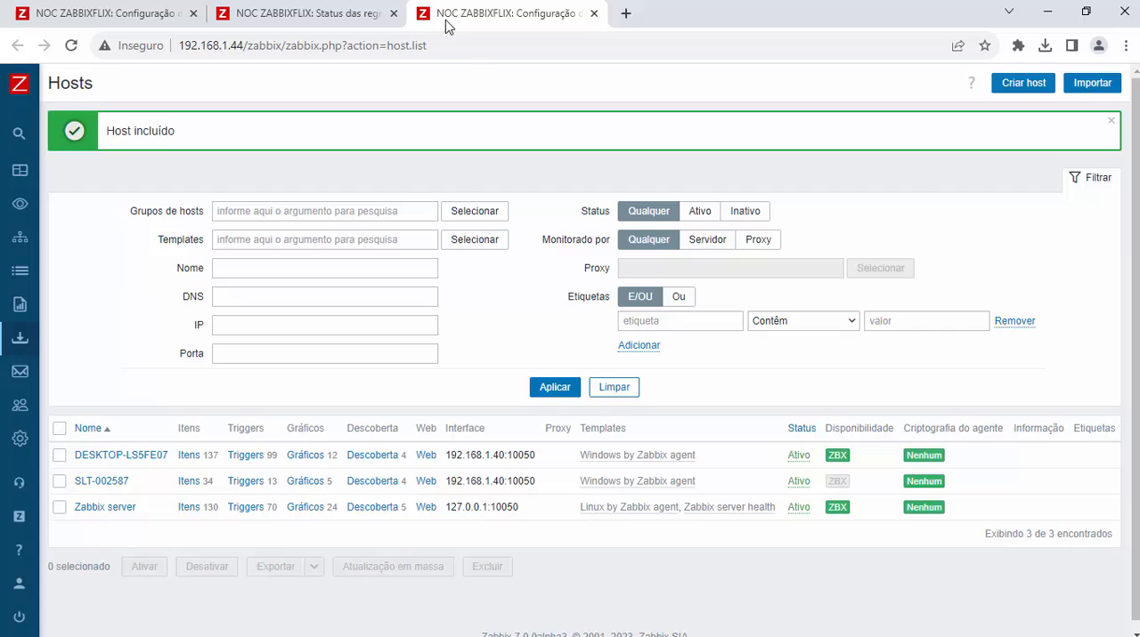
pyautogui.click(553, 398)
pyautogui.click(569, 332)
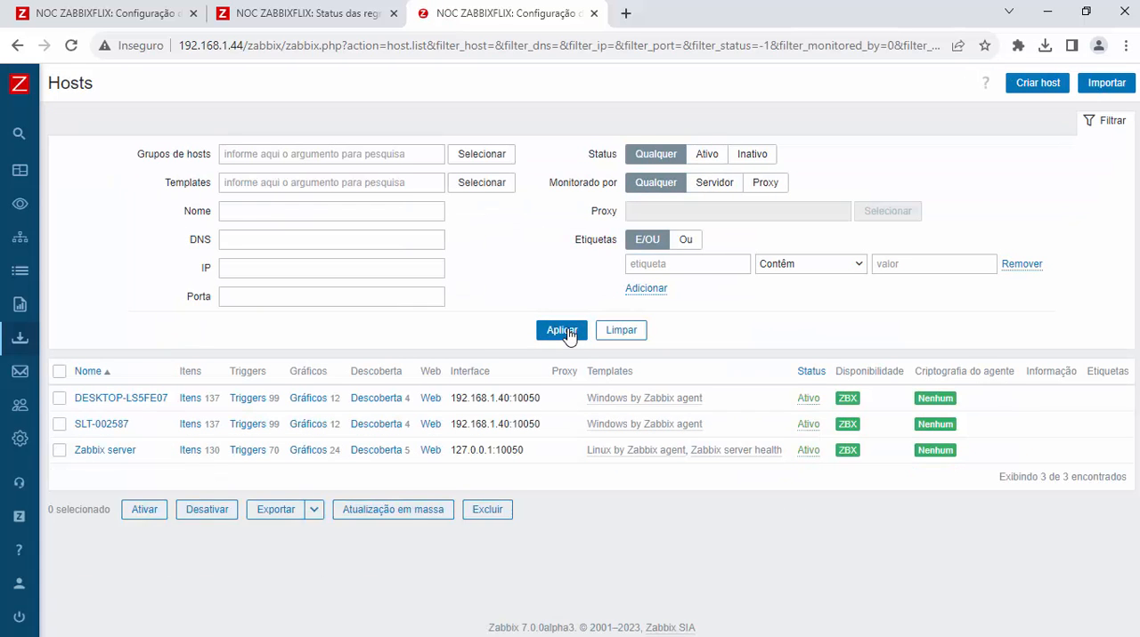
pyautogui.click(568, 330)
pyautogui.click(567, 331)
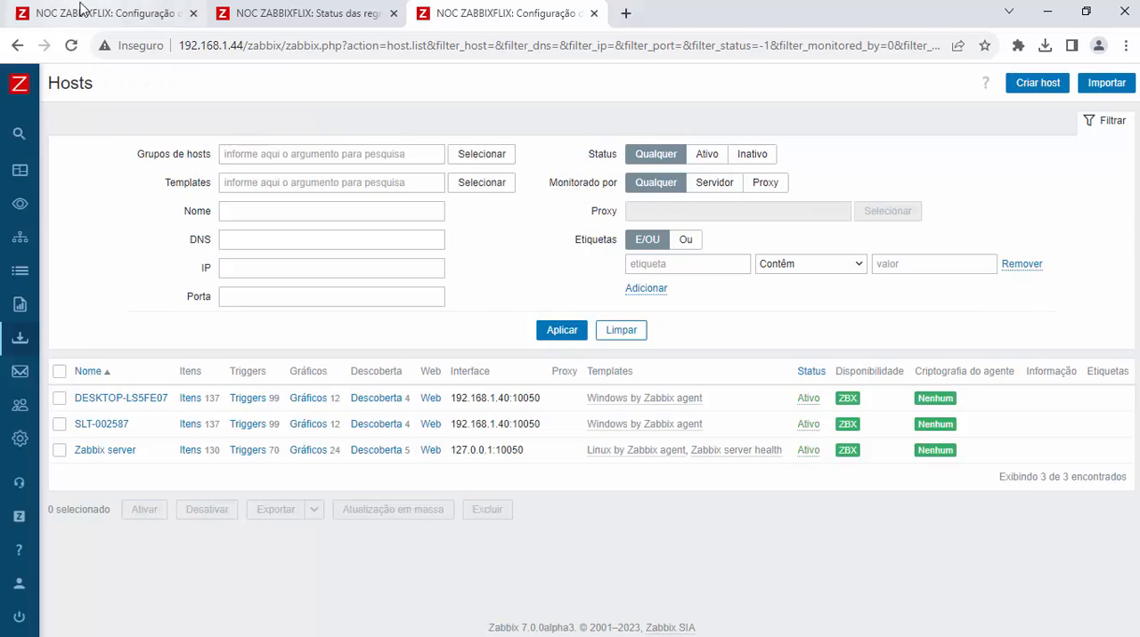
# Step: Return to the unfiltered discovery status page and refresh it repeatedly to check whether 192.168.1.41 is linked to host SLT-002587
pyautogui.click(80, 9)
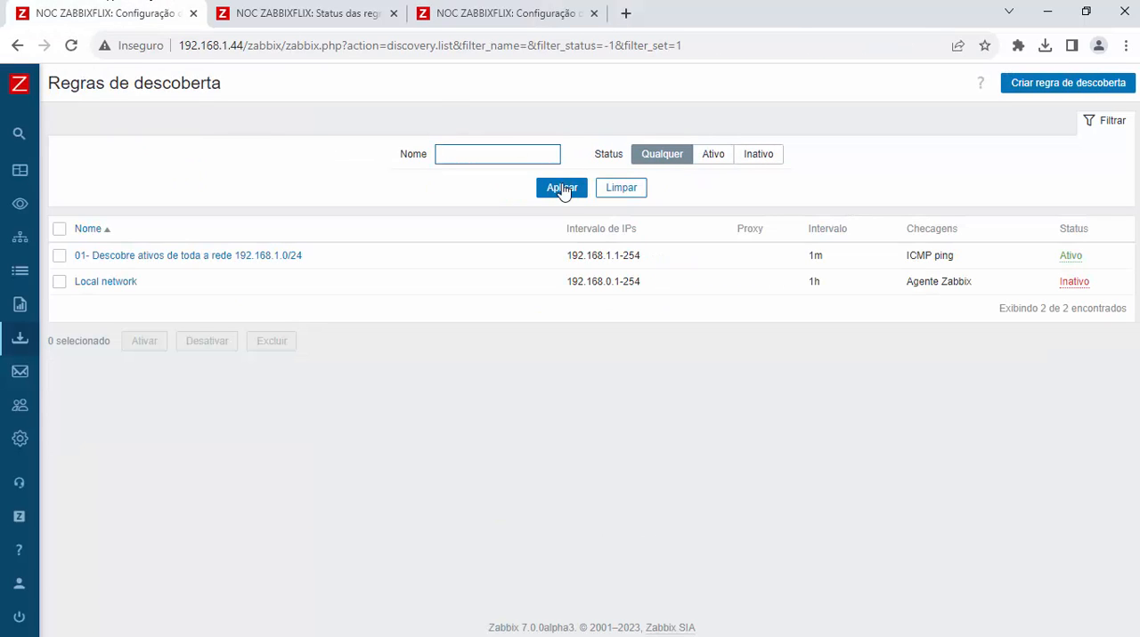
pyautogui.click(297, 11)
pyautogui.click(570, 197)
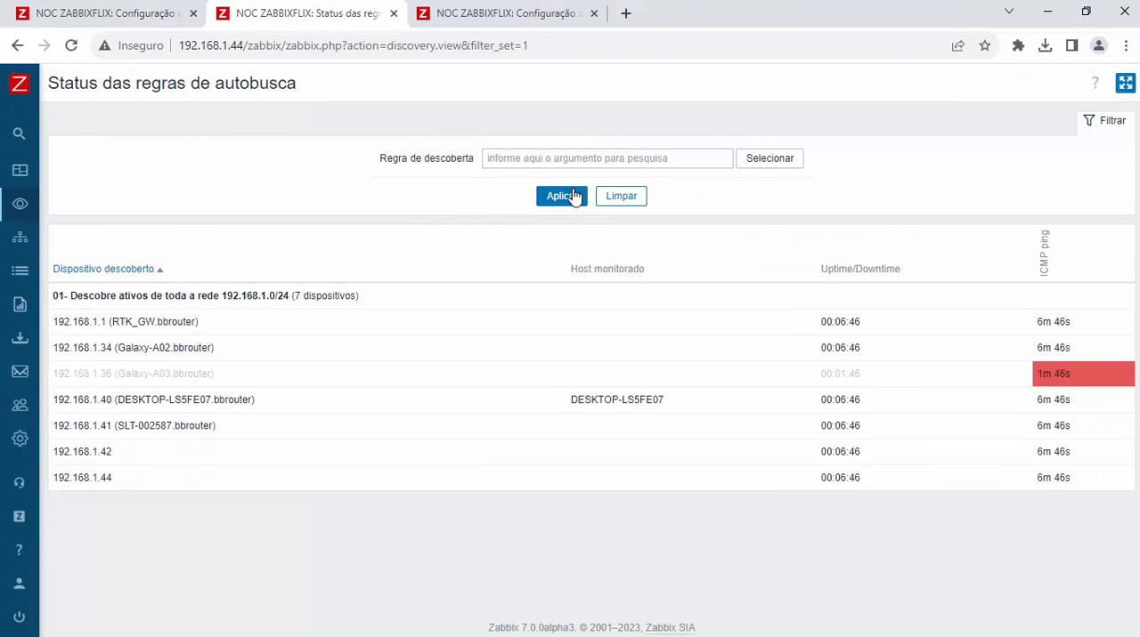
pyautogui.click(575, 196)
pyautogui.click(575, 197)
pyautogui.click(575, 197)
pyautogui.click(575, 197)
pyautogui.click(575, 196)
pyautogui.click(575, 196)
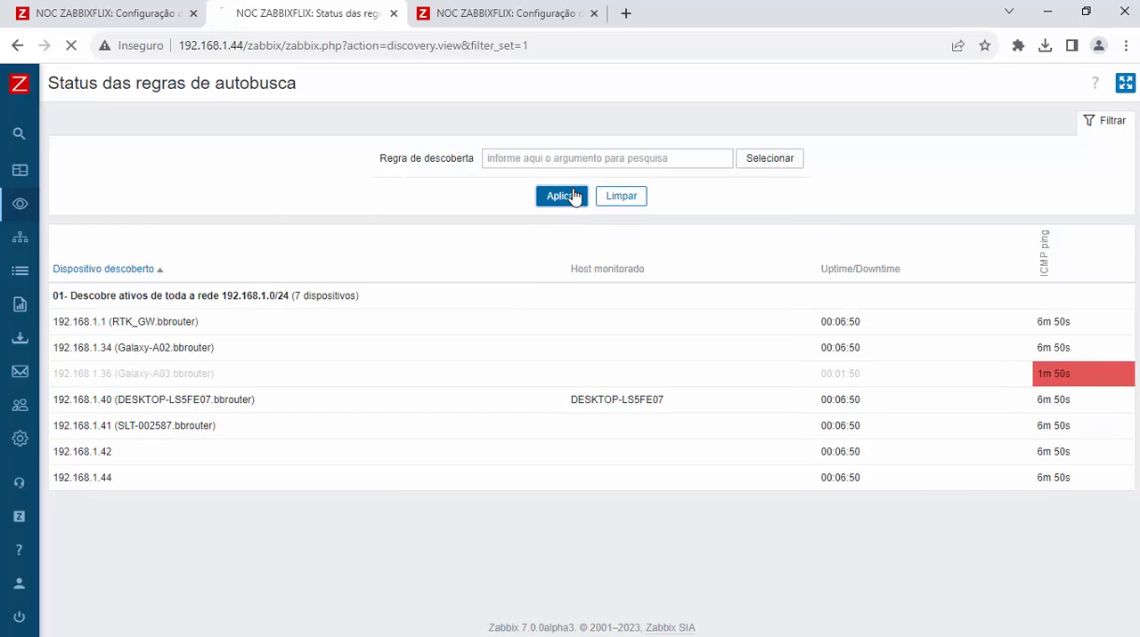
pyautogui.click(575, 197)
pyautogui.click(576, 196)
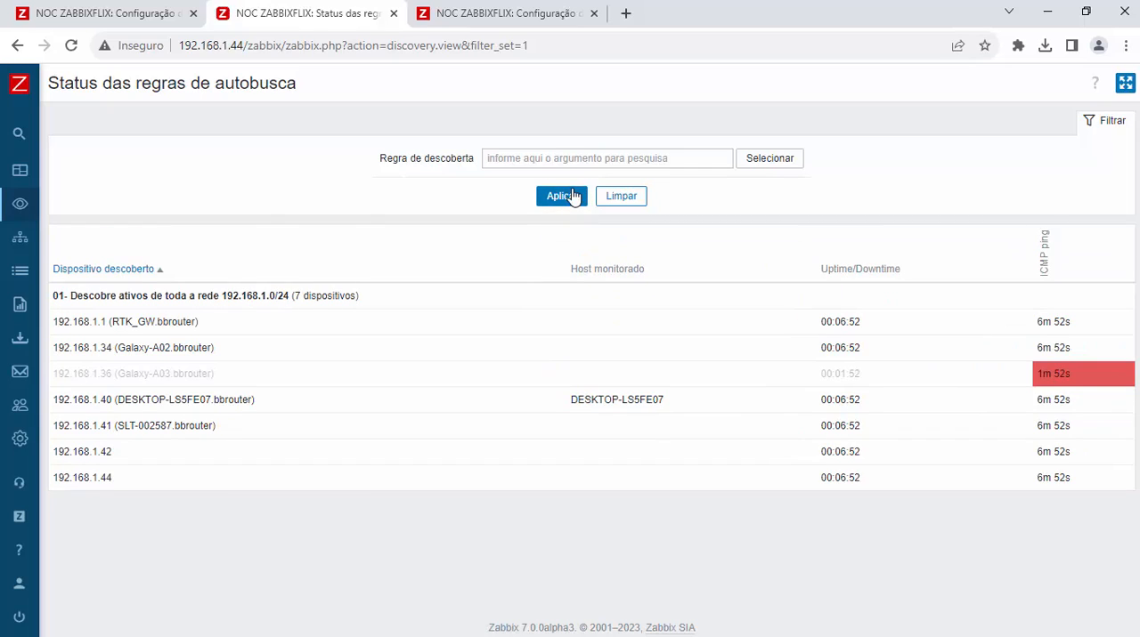
pyautogui.click(575, 197)
pyautogui.click(574, 197)
pyautogui.click(575, 197)
pyautogui.click(565, 197)
pyautogui.click(564, 198)
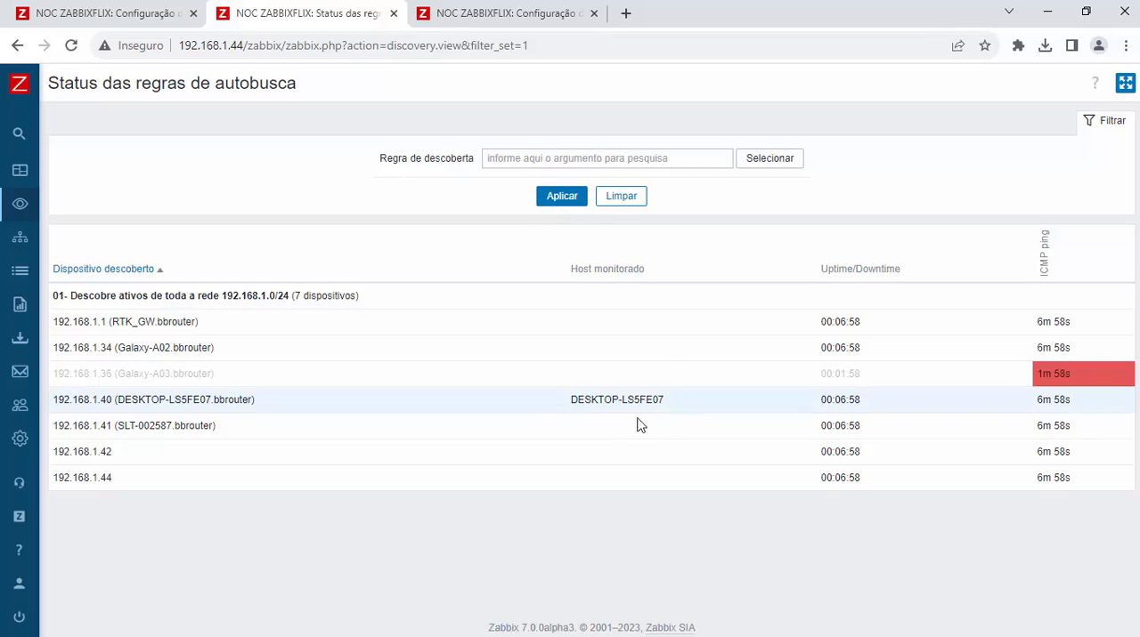
pyautogui.click(557, 203)
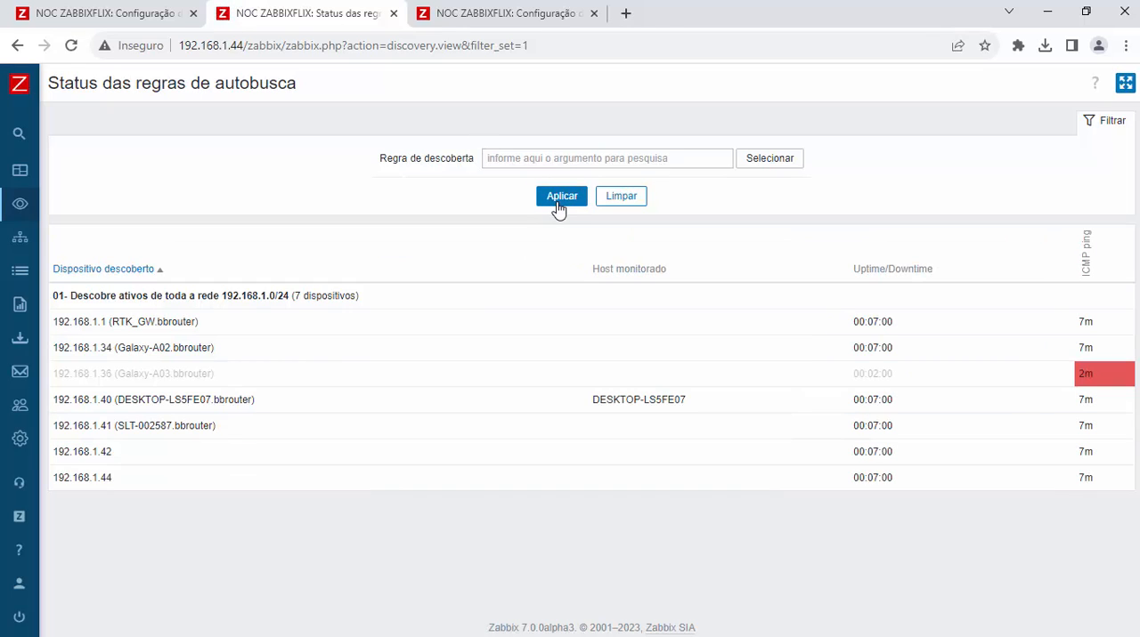
pyautogui.click(558, 206)
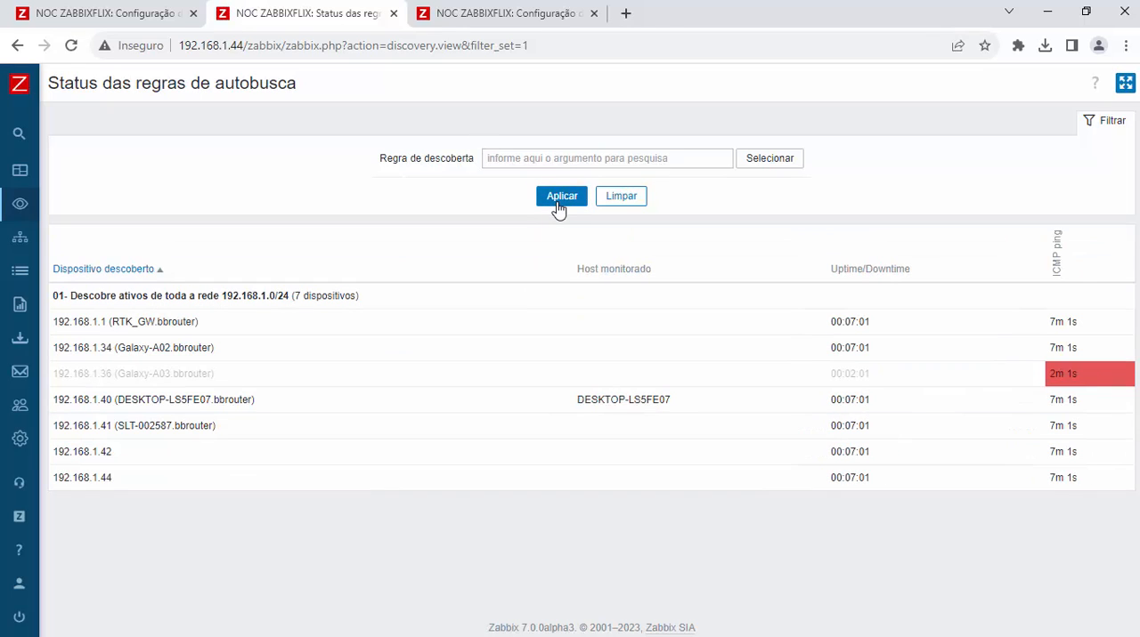
pyautogui.click(559, 206)
pyautogui.click(558, 205)
pyautogui.click(558, 205)
pyautogui.click(558, 206)
pyautogui.click(558, 205)
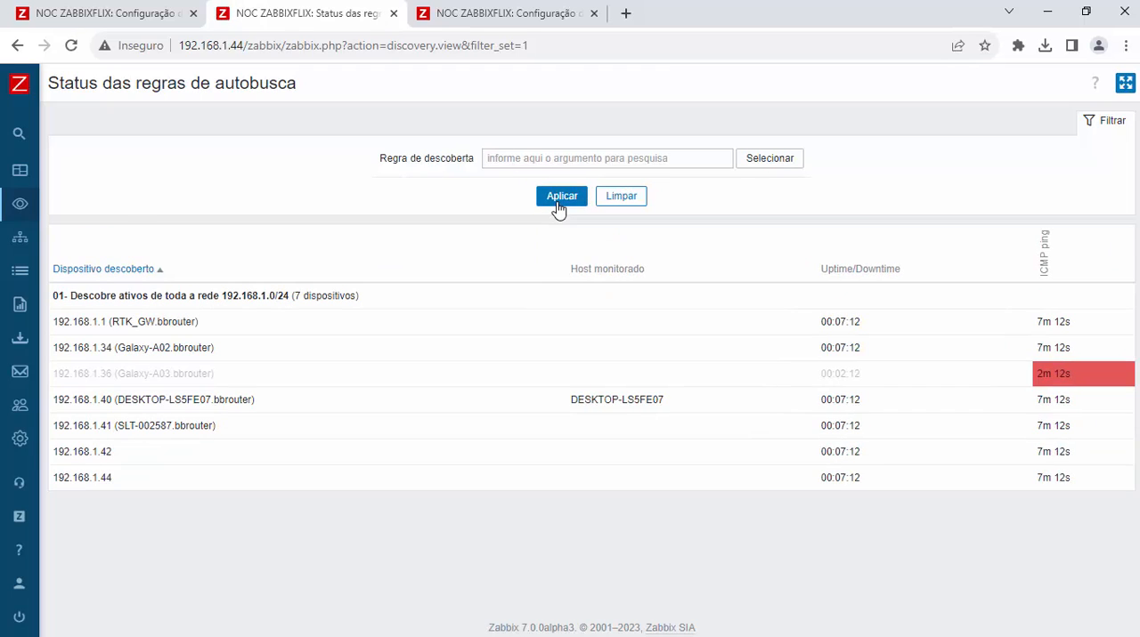
pyautogui.click(558, 206)
pyautogui.click(559, 206)
pyautogui.click(559, 206)
pyautogui.click(559, 206)
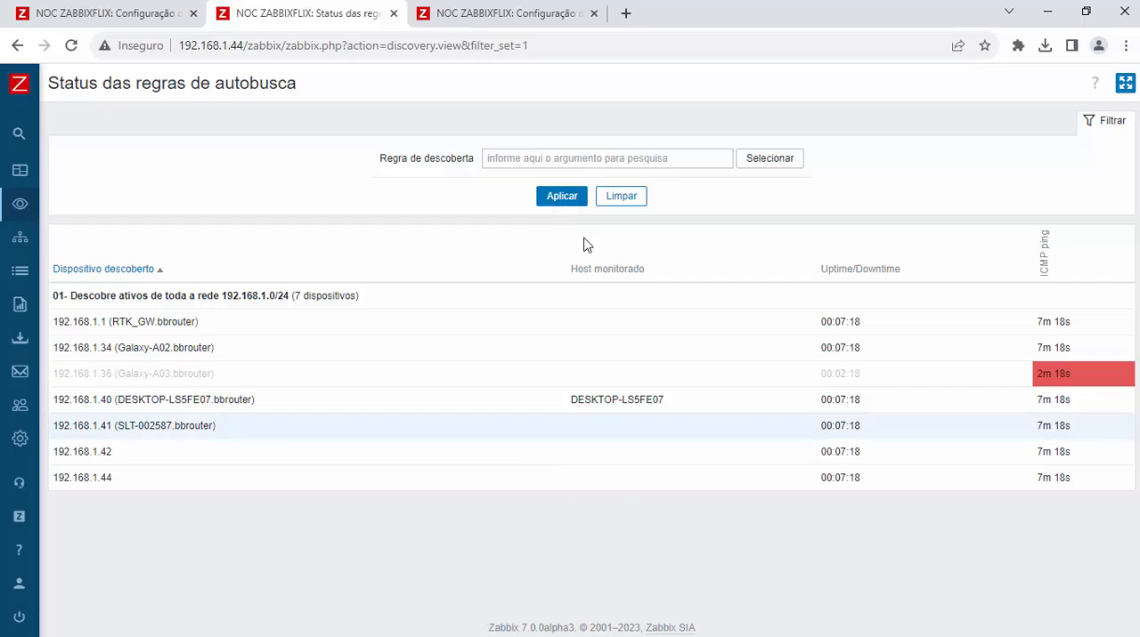
pyautogui.click(559, 202)
pyautogui.click(559, 201)
pyautogui.click(560, 201)
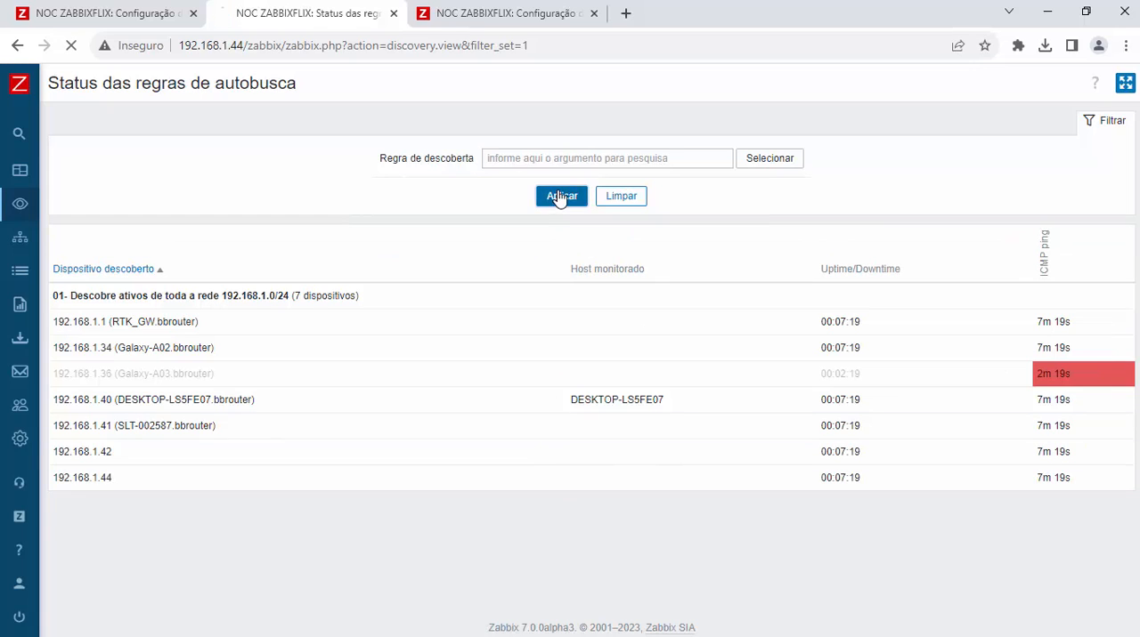
pyautogui.click(559, 201)
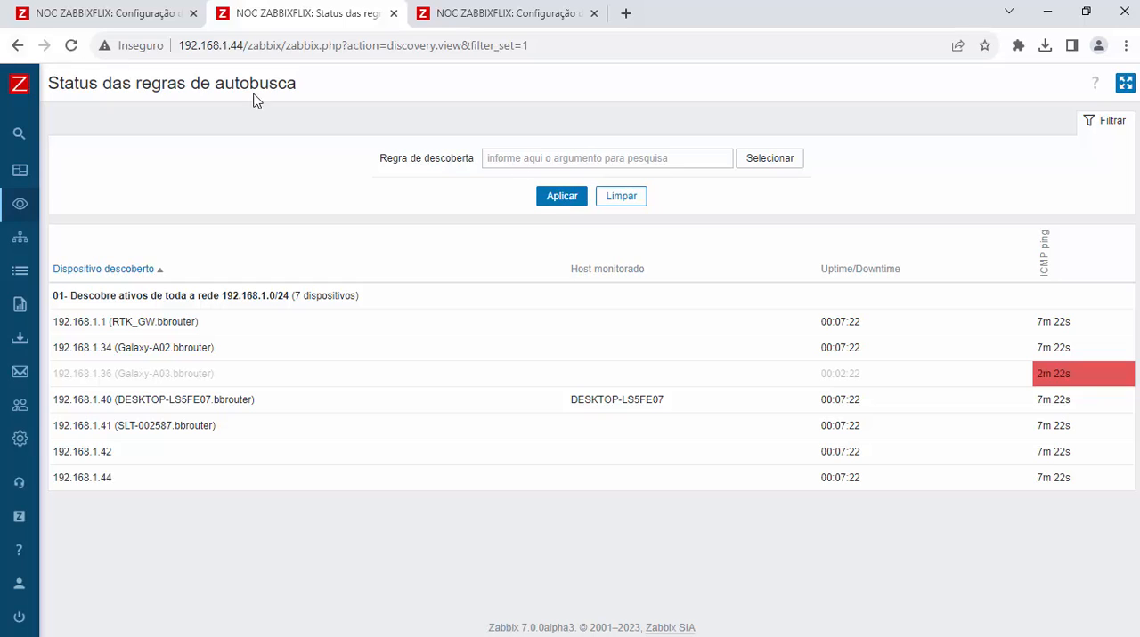
pyautogui.click(561, 199)
pyautogui.click(563, 200)
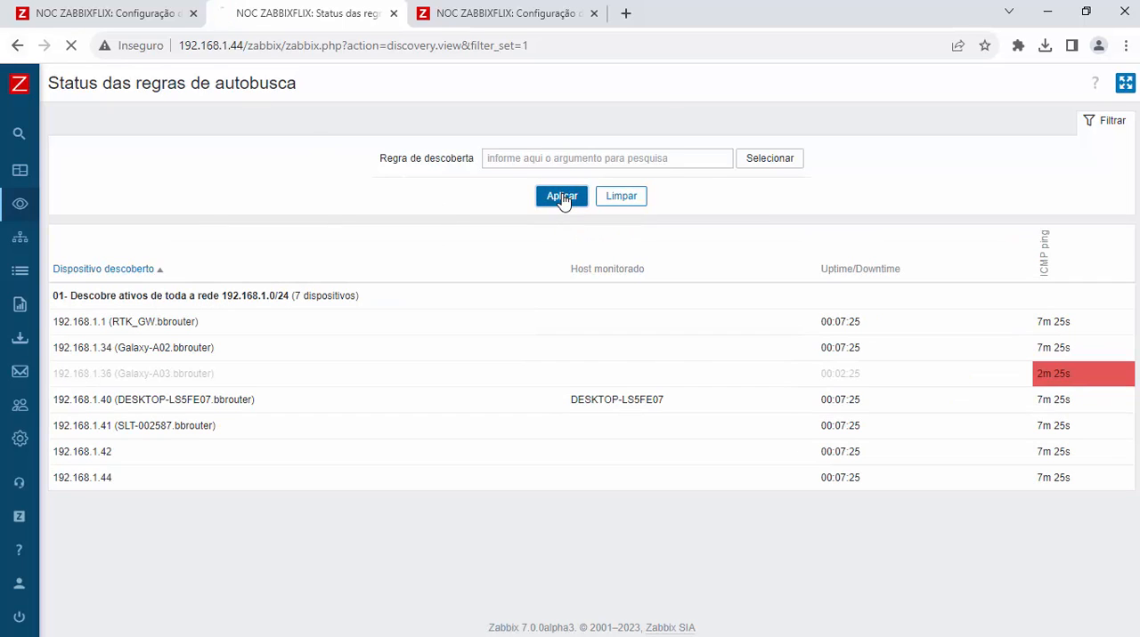
pyautogui.click(562, 200)
pyautogui.click(562, 199)
pyautogui.click(563, 199)
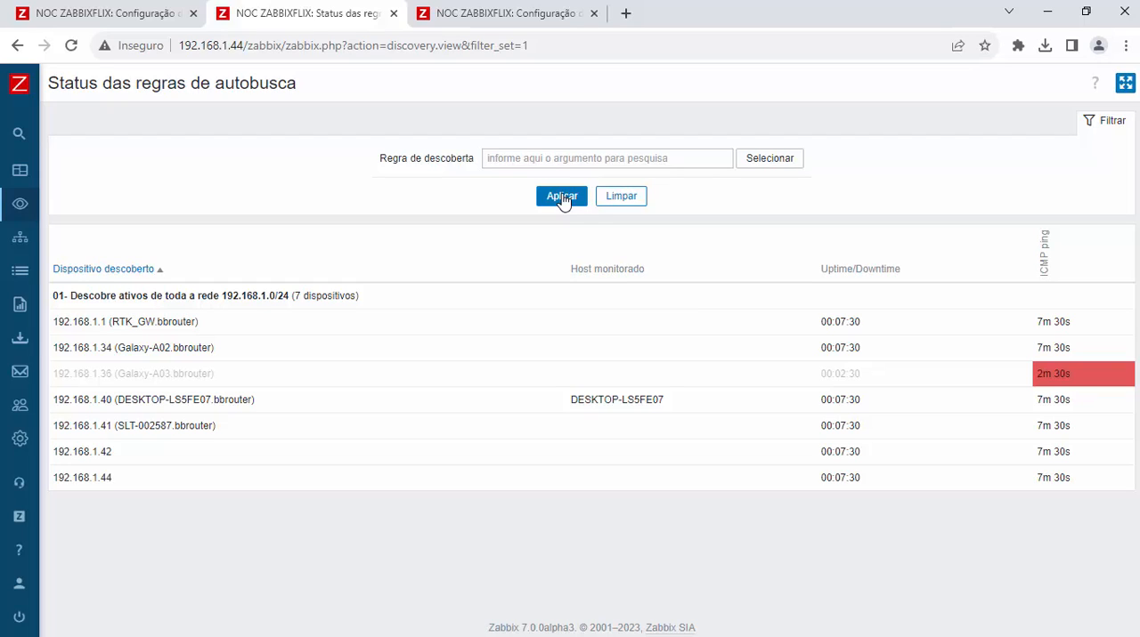
pyautogui.click(563, 200)
pyautogui.click(566, 200)
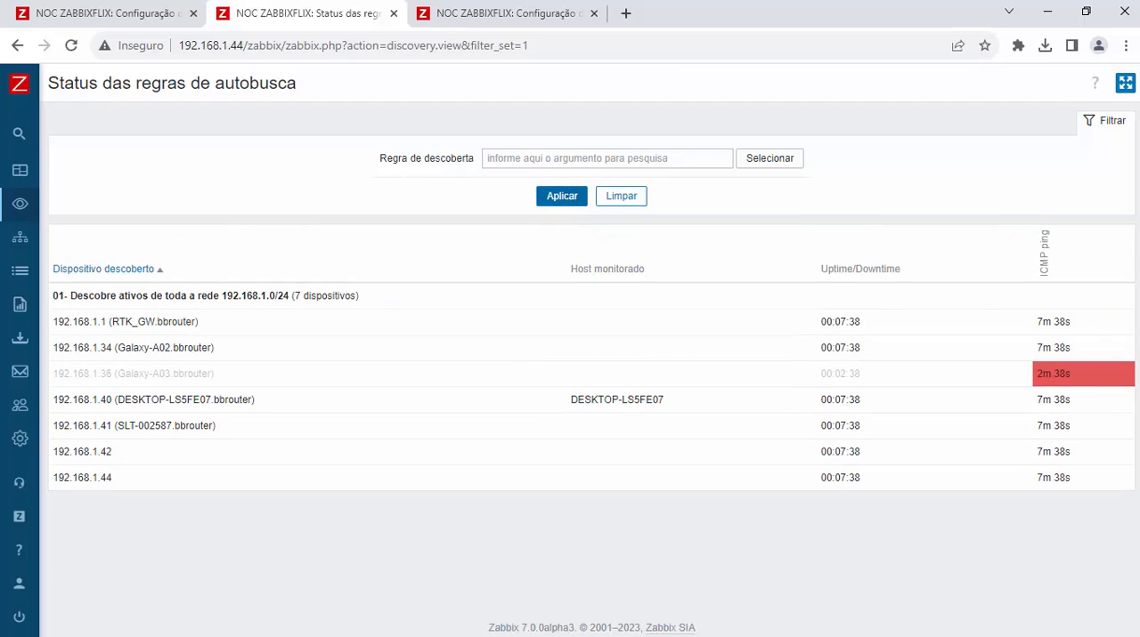